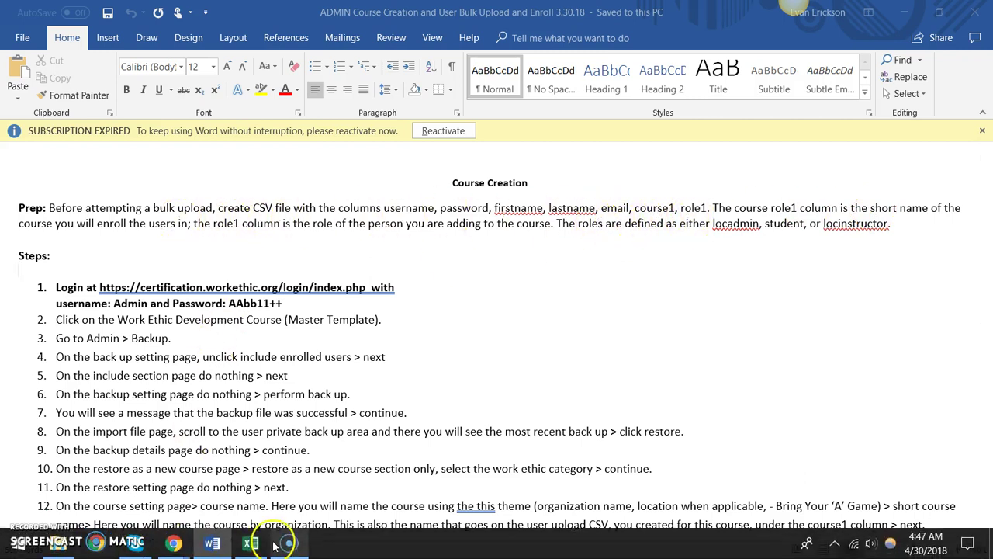
- Switch to the Master Bulk Upload workbook in Excel and review the username, password, name and email columns
{"action": "left_click", "coordinate": [256, 544]}
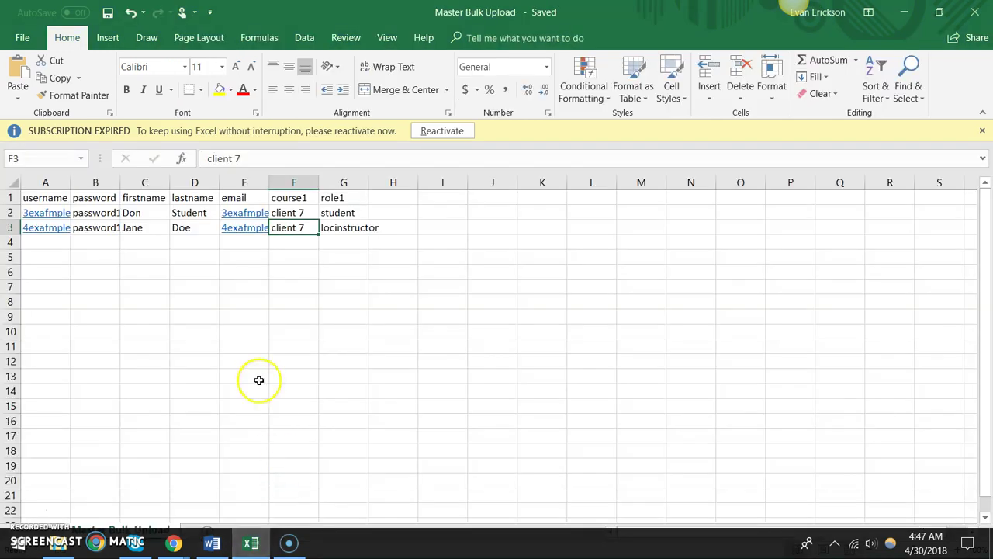
{"action": "left_click", "coordinate": [46, 198]}
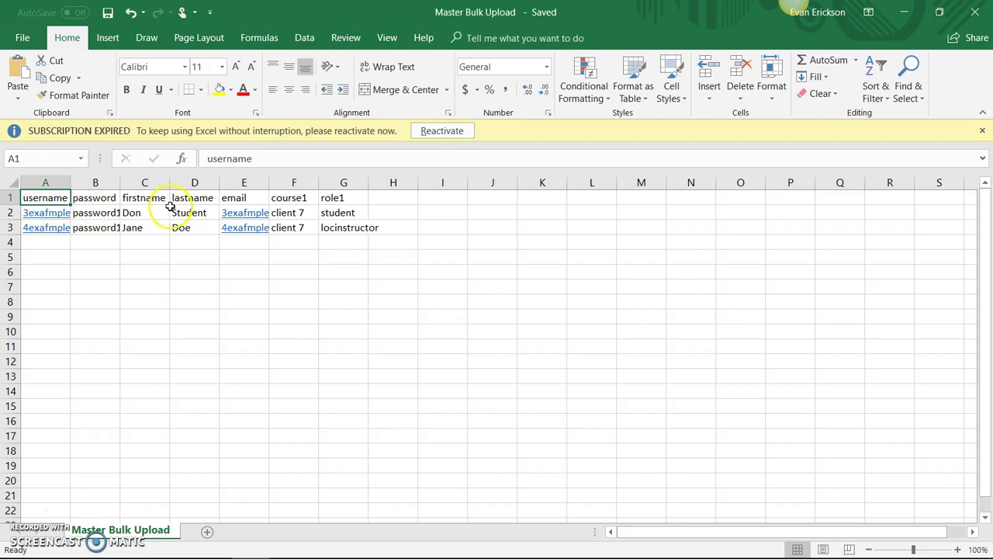
{"action": "left_click", "coordinate": [247, 198]}
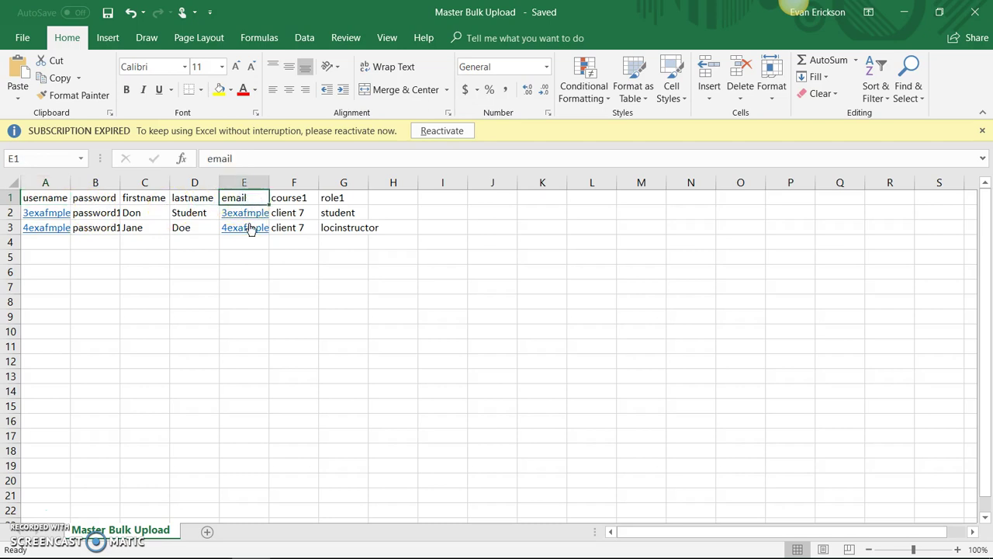
{"action": "left_click", "coordinate": [39, 197]}
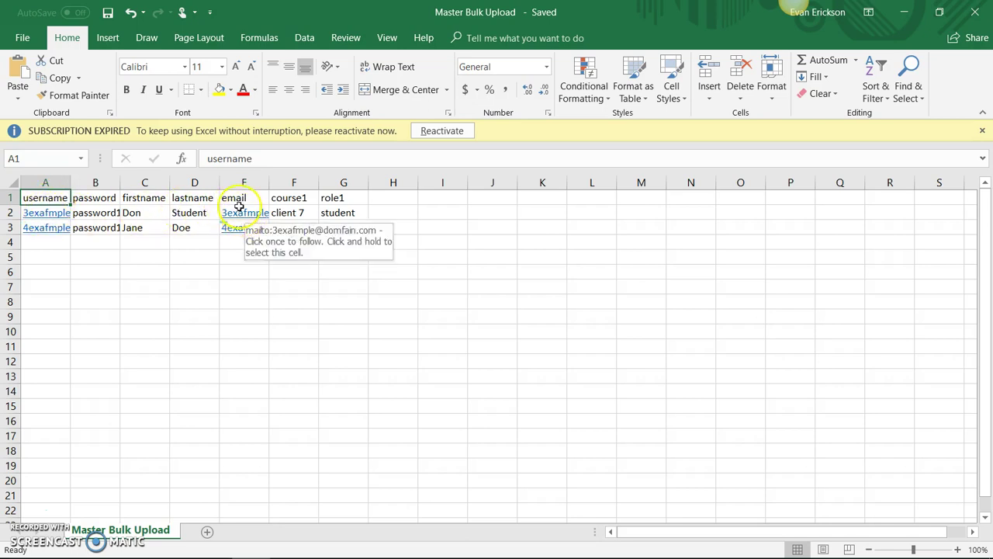
{"action": "left_click", "coordinate": [110, 215]}
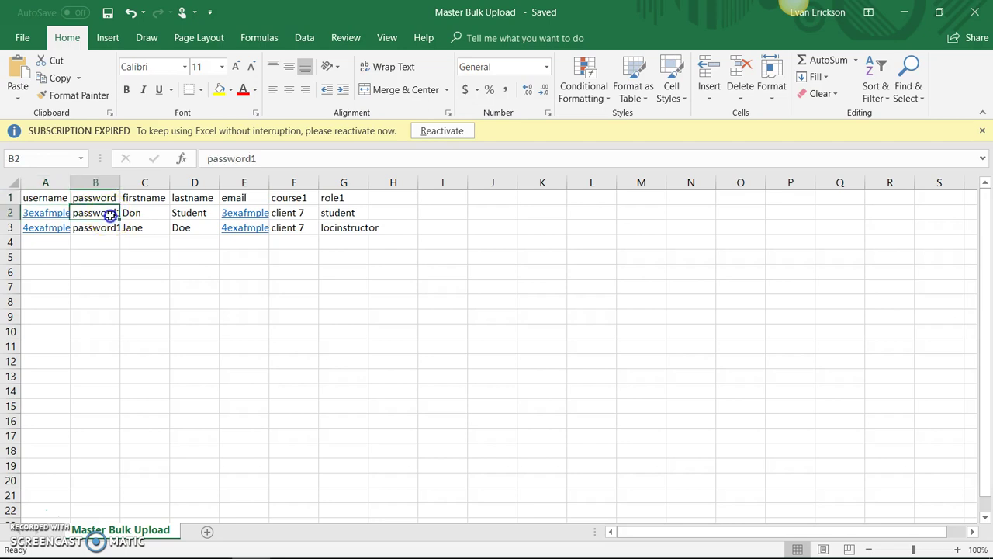
{"action": "left_click", "coordinate": [157, 213]}
{"action": "left_click", "coordinate": [184, 213]}
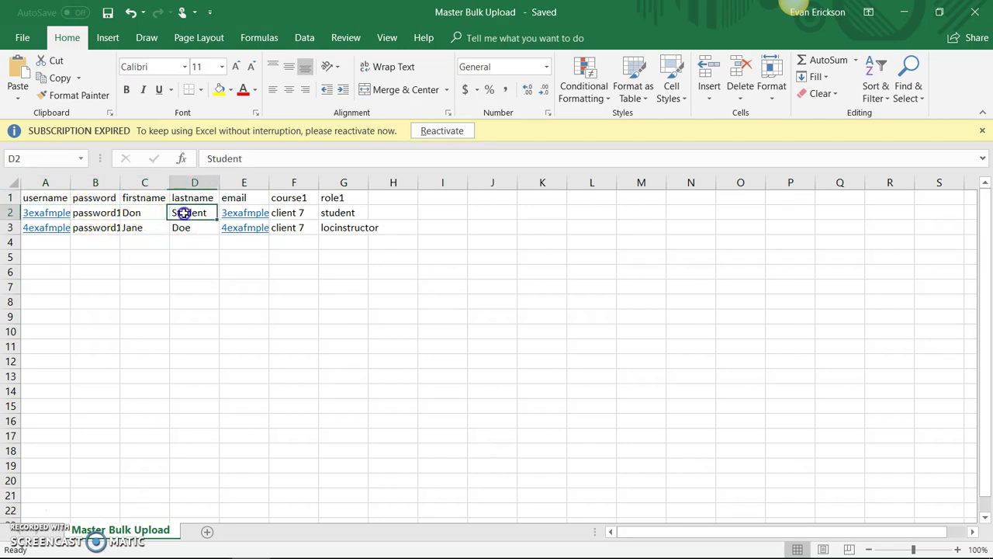
- Review the course1 and role1 entries of the first user, and open the course1 value in F2 for editing
{"action": "left_click", "coordinate": [288, 213]}
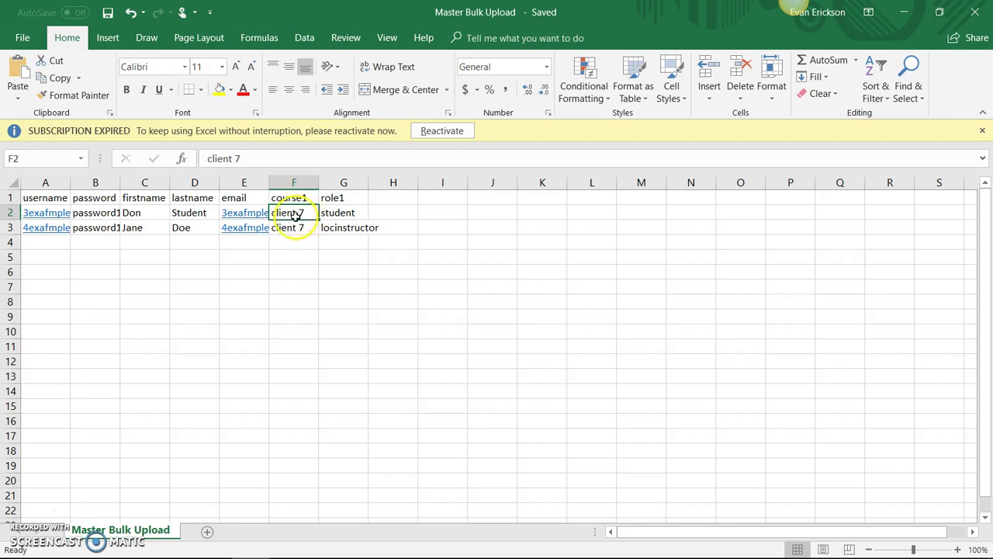
{"action": "left_click", "coordinate": [344, 195]}
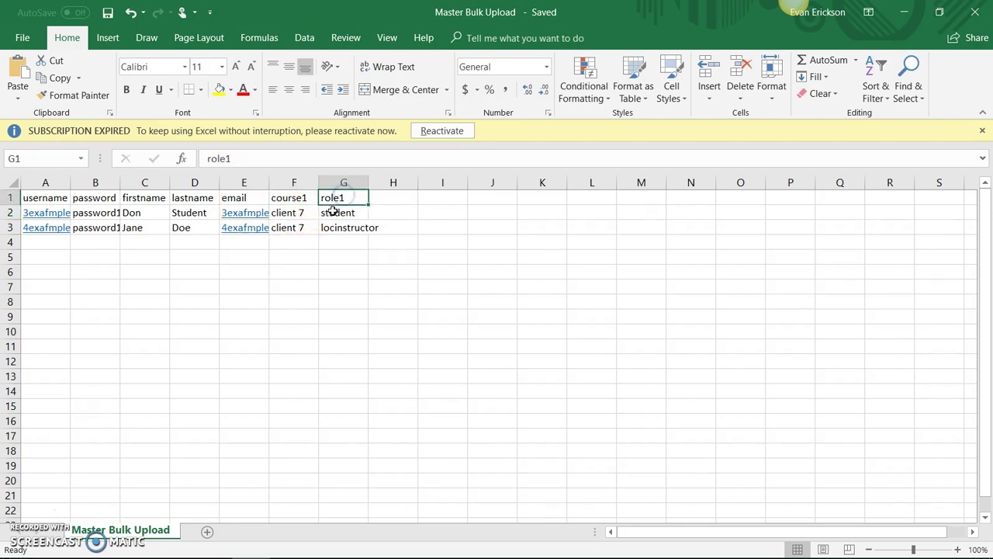
{"action": "left_click", "coordinate": [302, 212]}
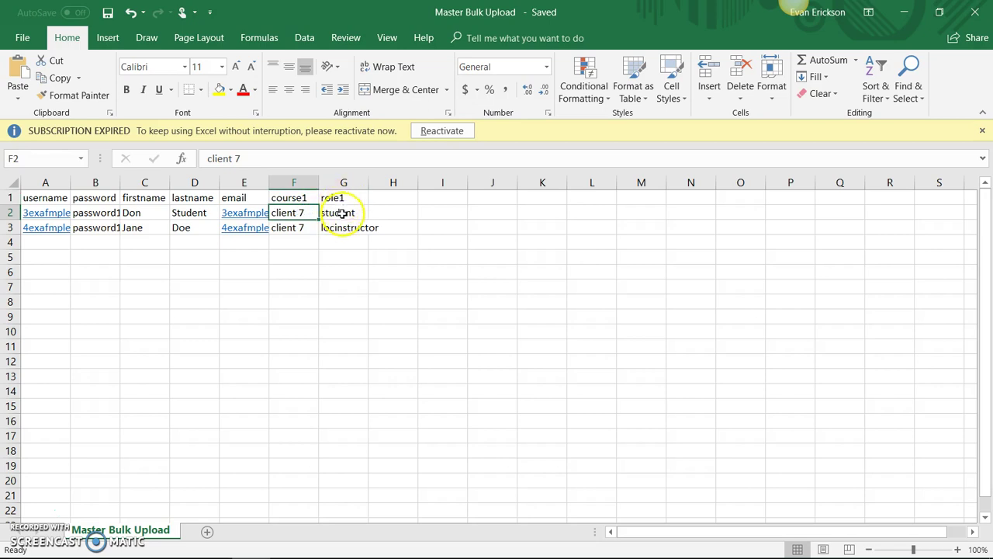
{"action": "left_click", "coordinate": [342, 213]}
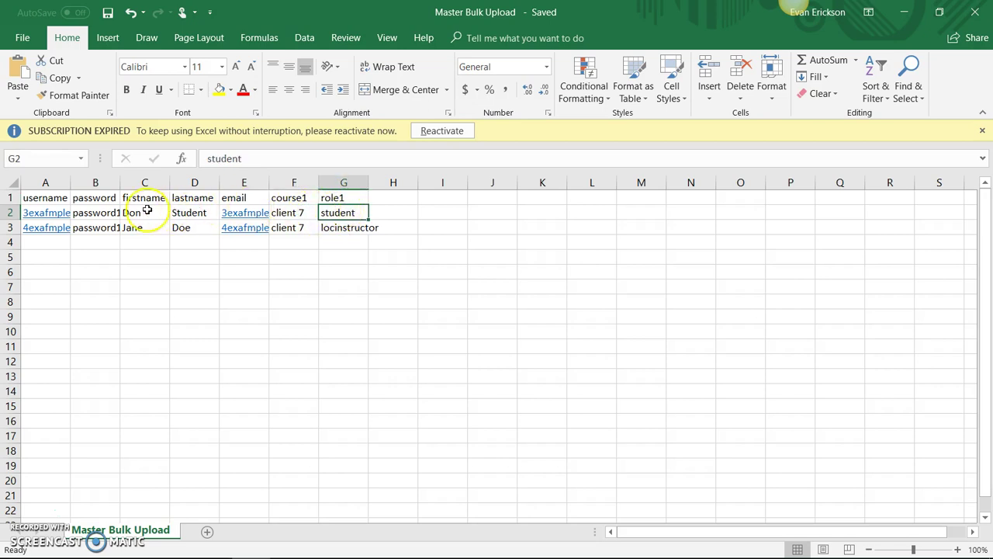
{"action": "left_click", "coordinate": [286, 212]}
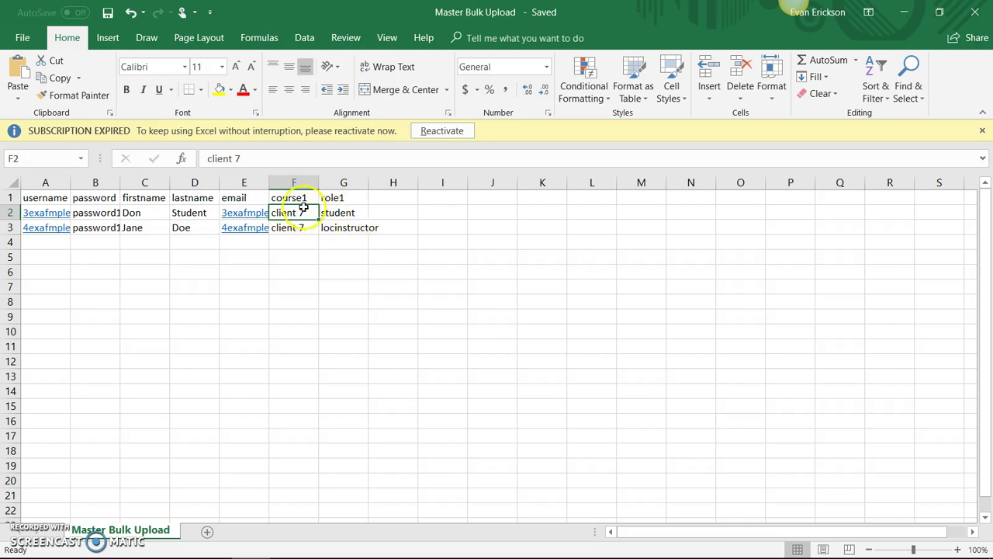
{"action": "right_click", "coordinate": [214, 159]}
{"action": "left_click", "coordinate": [239, 170]}
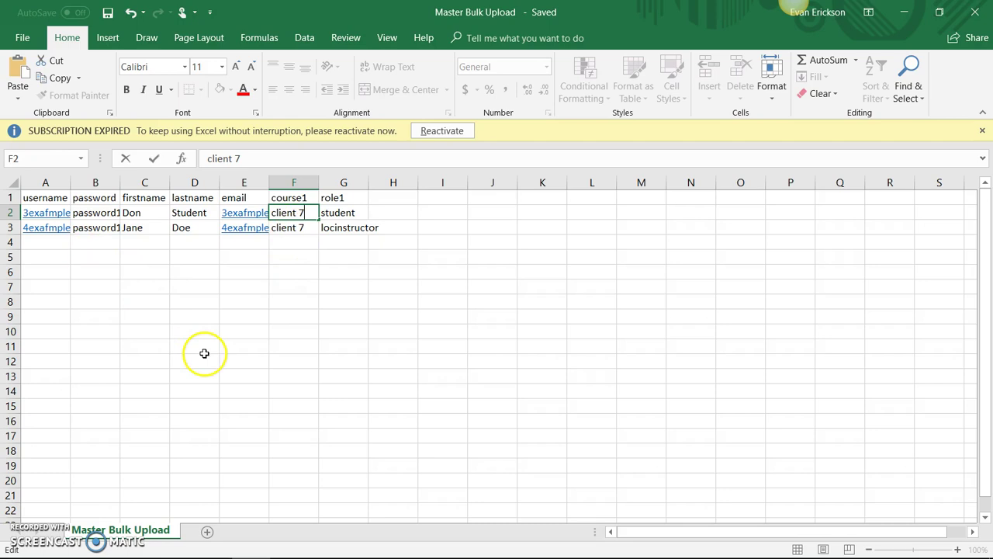
- Switch to the Word instructions document and read through the numbered course creation steps
{"action": "left_click", "coordinate": [214, 544]}
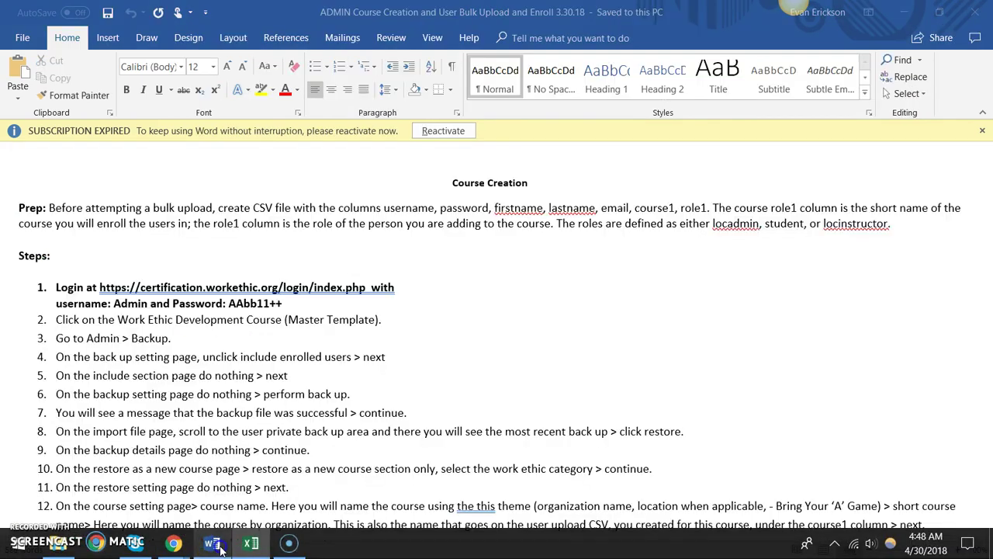
{"action": "scroll", "coordinate": [272, 326], "scroll_direction": "down", "scroll_amount": 2}
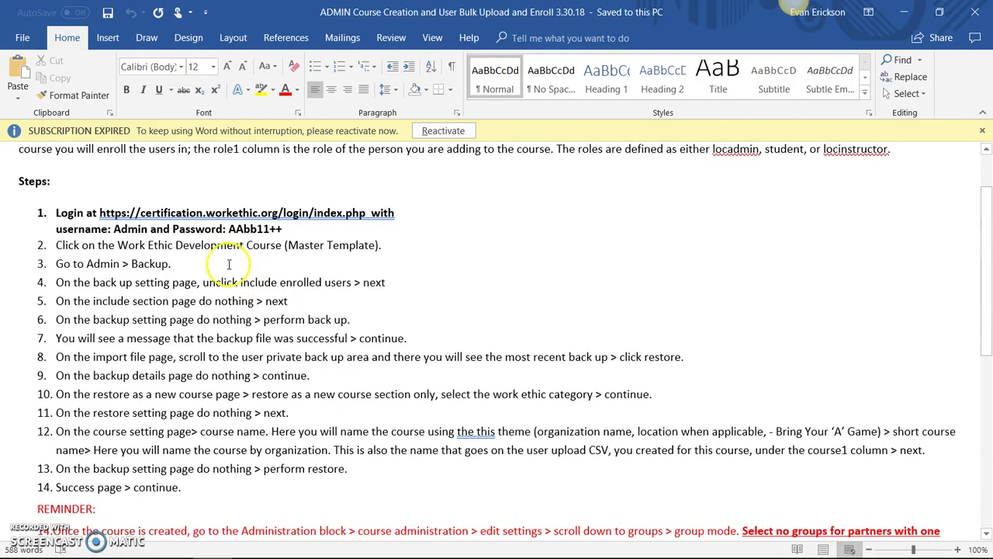
{"action": "scroll", "coordinate": [332, 211], "scroll_direction": "down", "scroll_amount": 1}
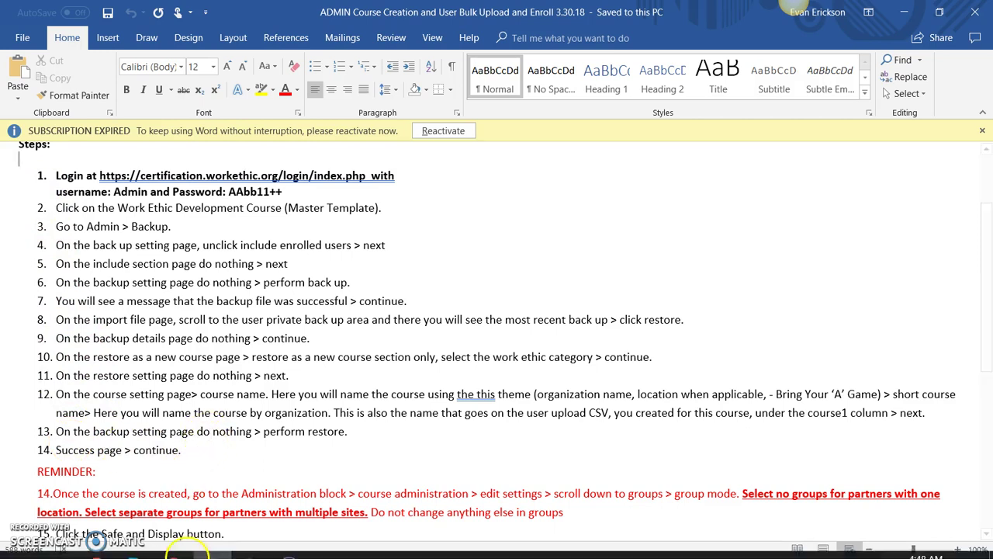
- Switch to Chrome and open the Work Ethic Development Course (MASTER TEMPLATE) from My courses
{"action": "left_click", "coordinate": [184, 549]}
{"action": "left_click", "coordinate": [218, 497]}
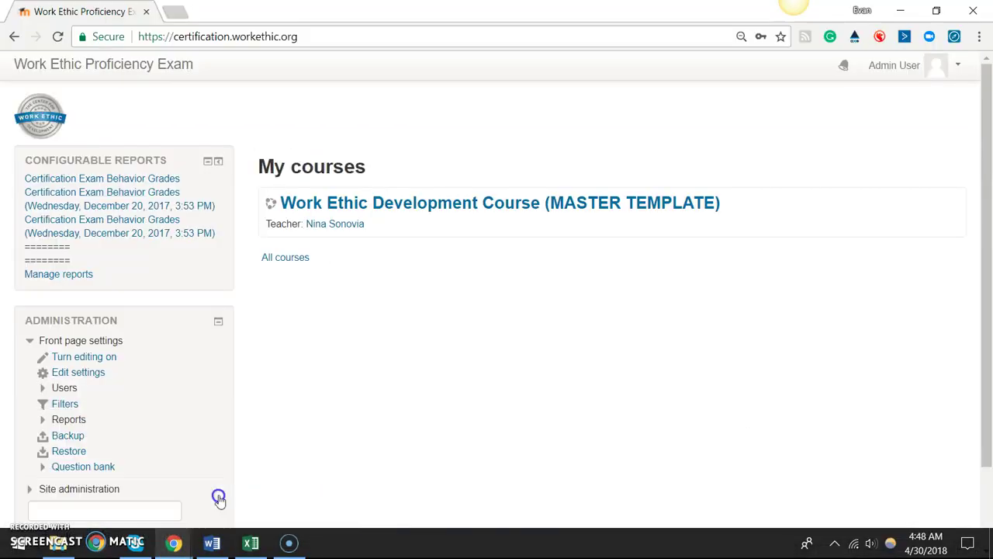
{"action": "left_click", "coordinate": [633, 277]}
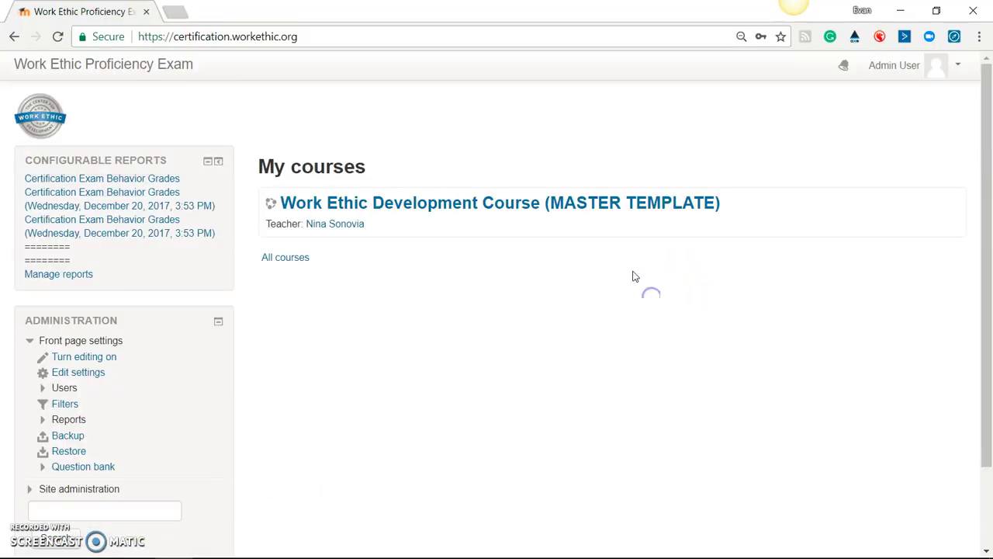
{"action": "left_click", "coordinate": [432, 207]}
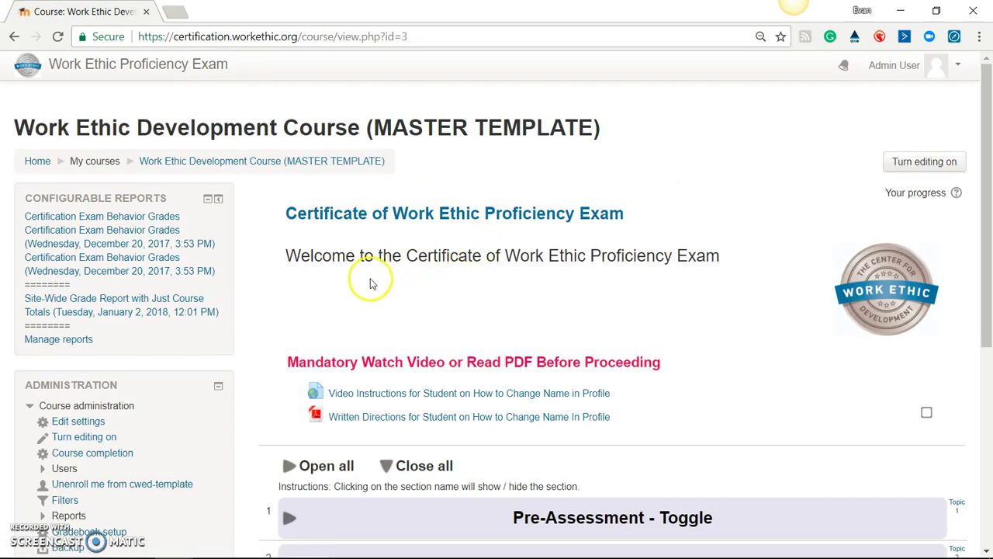
- Back up the course without user role assignments, jumping straight to the final step, and continue to the restore page
{"action": "scroll", "coordinate": [328, 300], "scroll_direction": "down", "scroll_amount": 1}
{"action": "scroll", "coordinate": [270, 305], "scroll_direction": "down", "scroll_amount": 2}
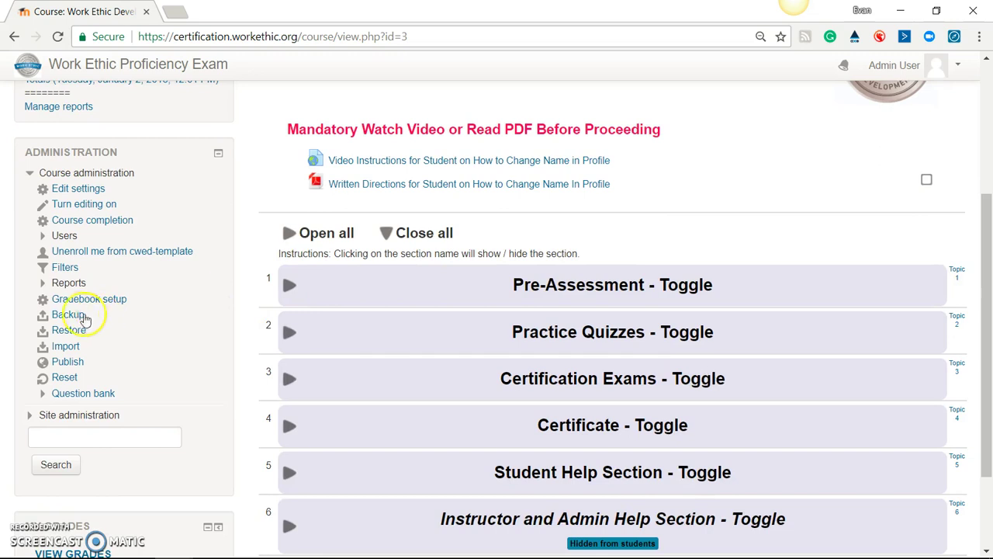
{"action": "left_click", "coordinate": [78, 316]}
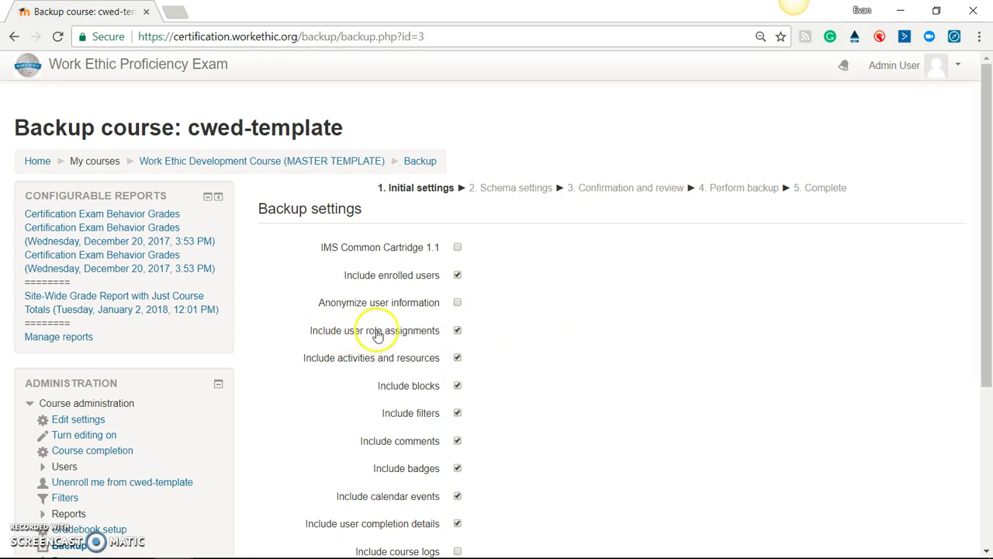
{"action": "left_click", "coordinate": [457, 330]}
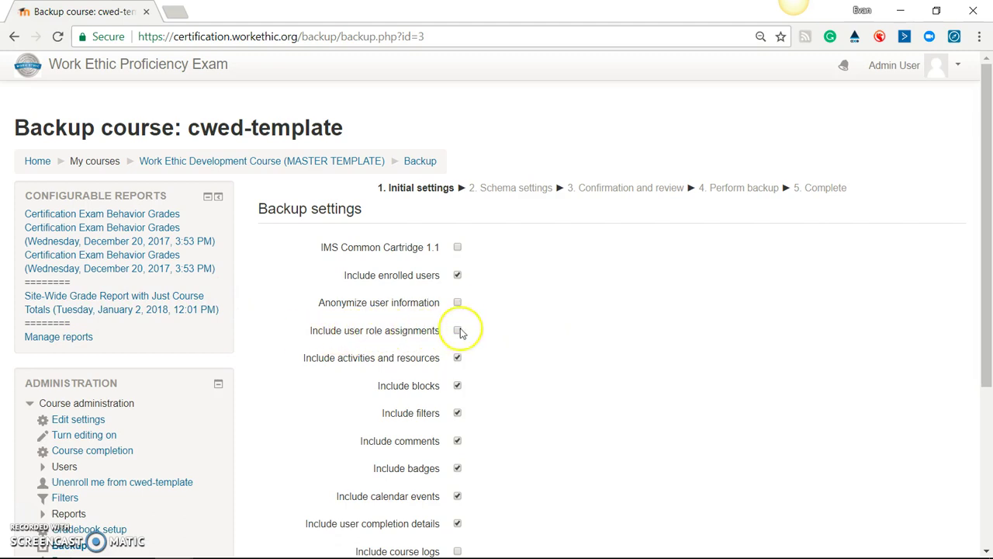
{"action": "scroll", "coordinate": [536, 334], "scroll_direction": "down", "scroll_amount": 3}
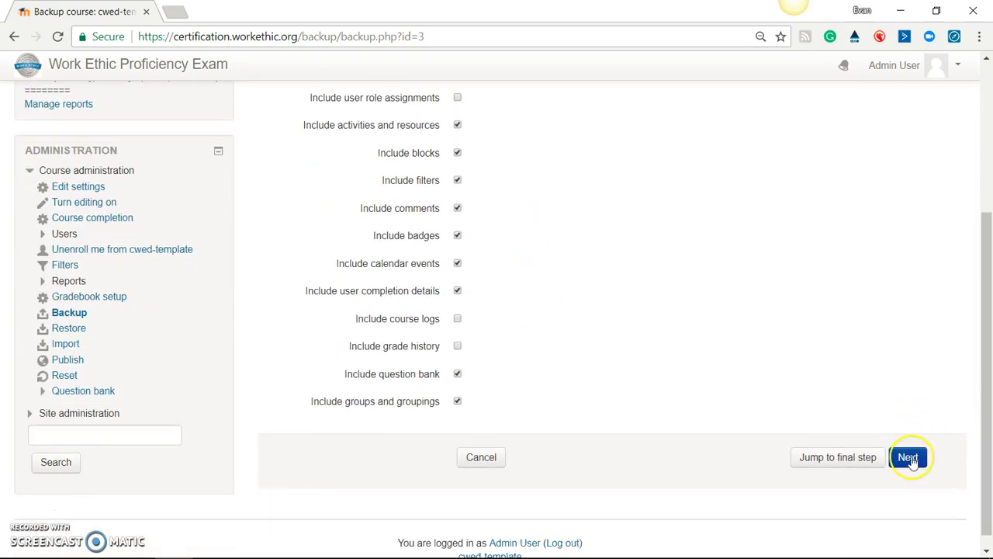
{"action": "left_click", "coordinate": [838, 459]}
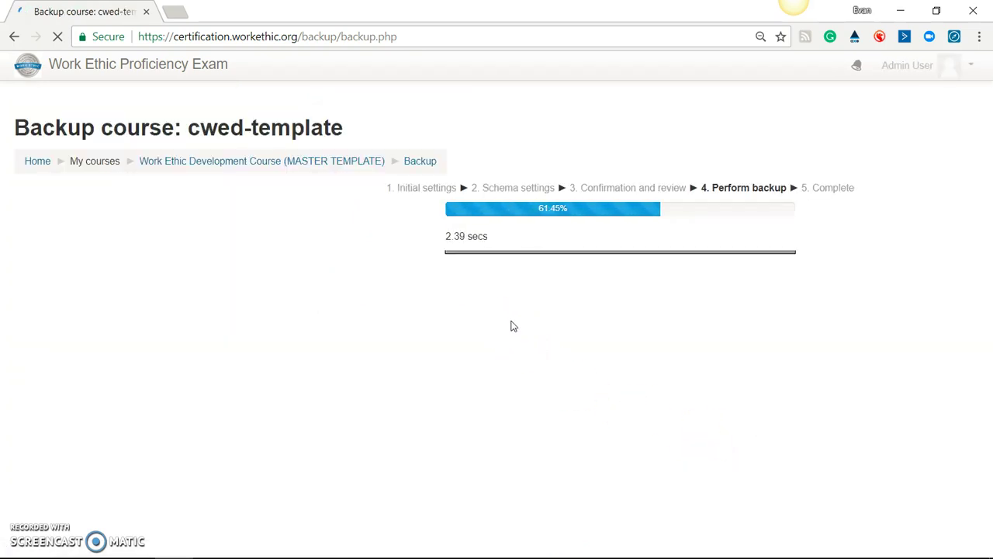
{"action": "left_click", "coordinate": [567, 289]}
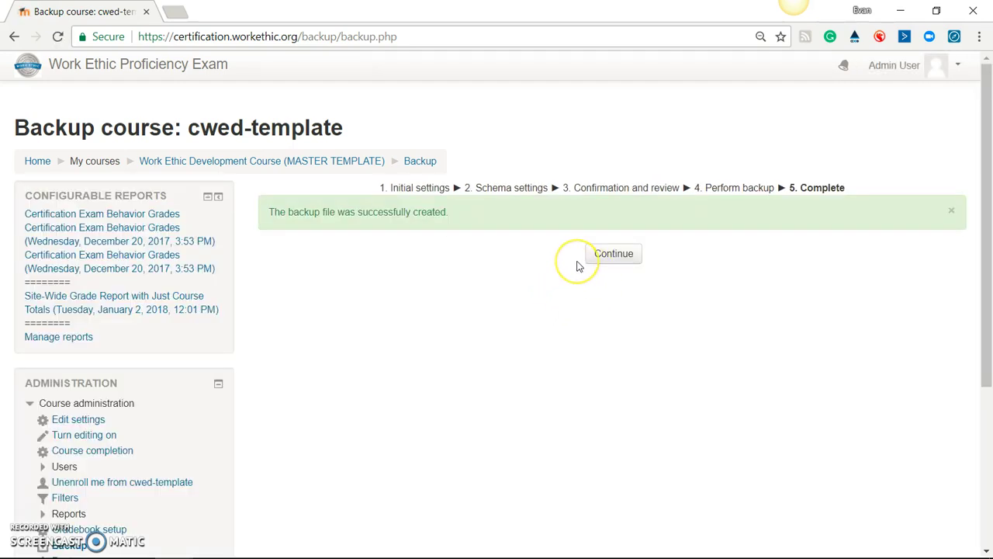
{"action": "left_click", "coordinate": [598, 258]}
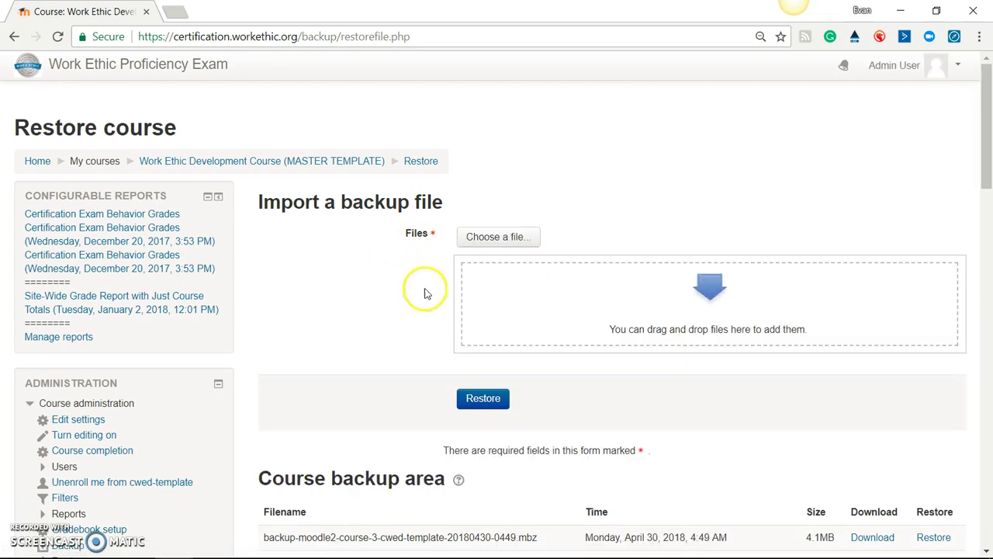
- Choose the April 30, 2018, 4:49 AM backup in the course backup area for restoring and confirm its backup details
{"action": "scroll", "coordinate": [628, 326], "scroll_direction": "down", "scroll_amount": 3}
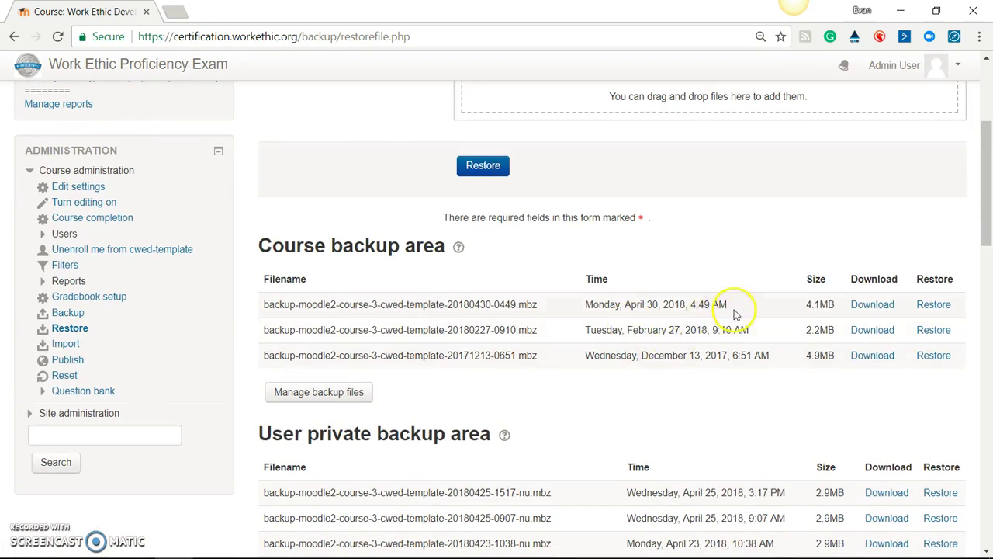
{"action": "left_click_drag", "start_coordinate": [734, 305], "coordinate": [557, 305]}
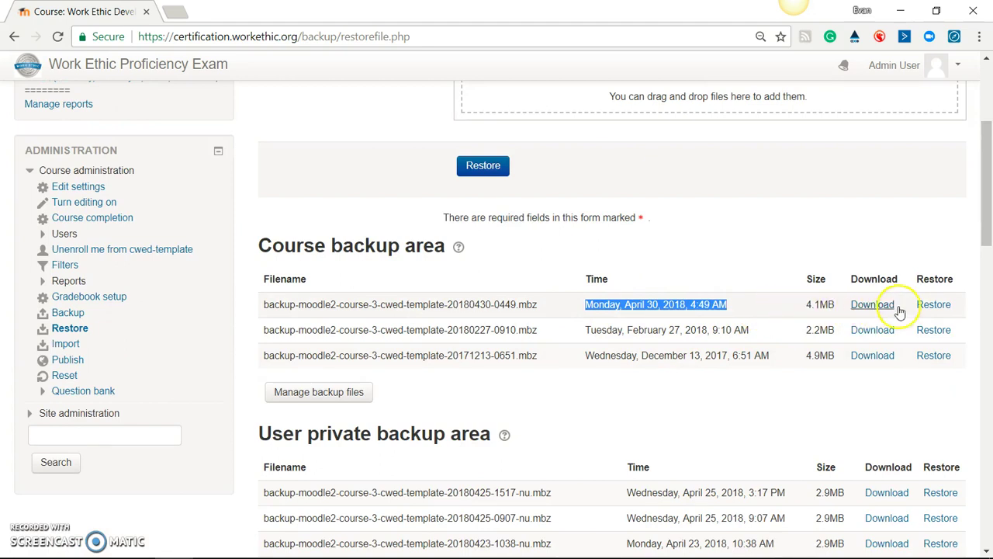
{"action": "left_click", "coordinate": [935, 305]}
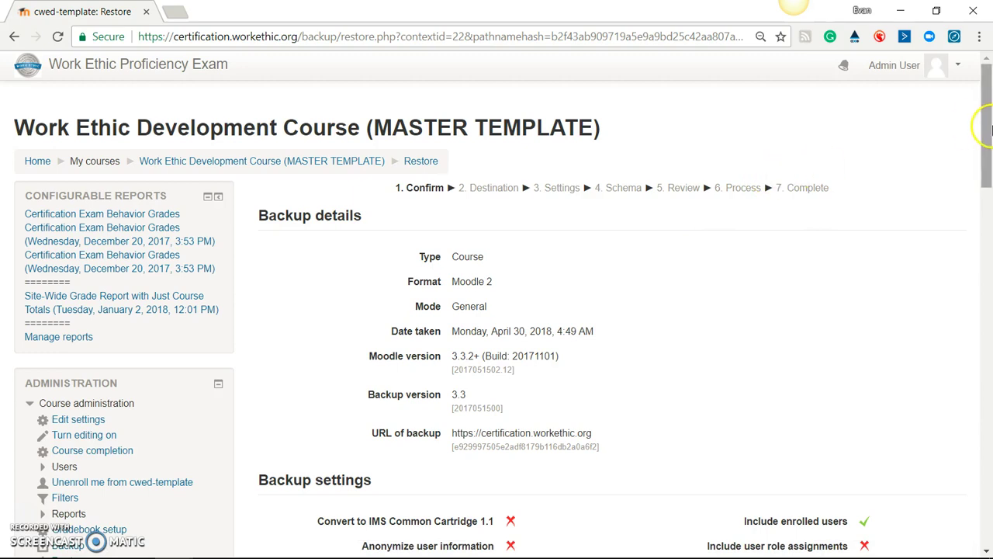
{"action": "left_click_drag", "start_coordinate": [986, 77], "coordinate": [989, 466]}
{"action": "left_click", "coordinate": [939, 472]}
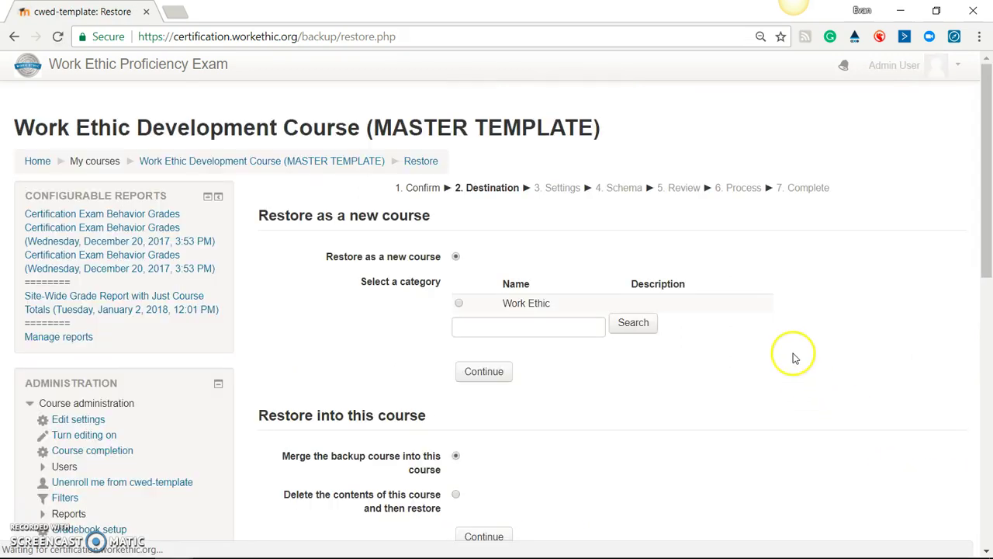
- Restore the backup as a new course in the Work Ethic category, accepting the default restore settings
{"action": "left_click", "coordinate": [461, 303]}
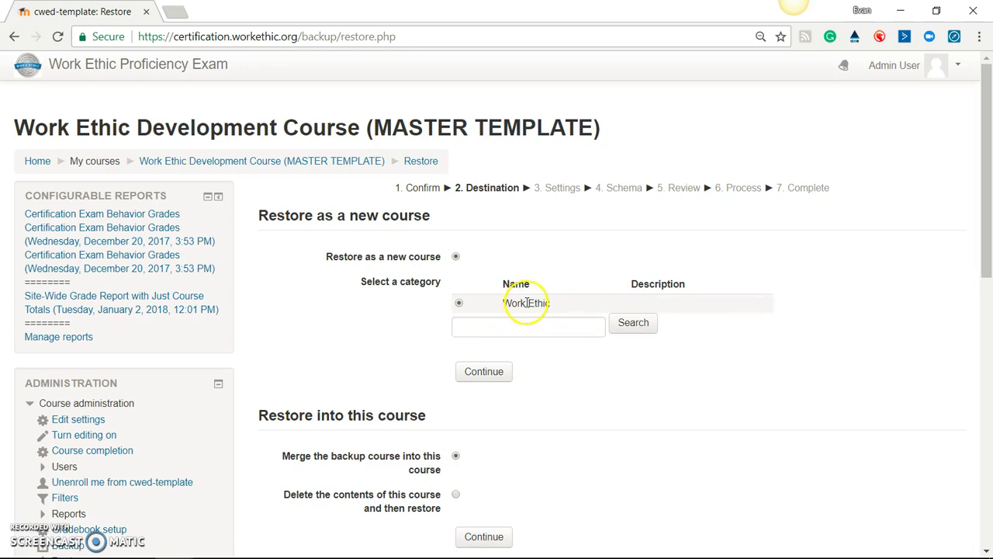
{"action": "left_click", "coordinate": [476, 376]}
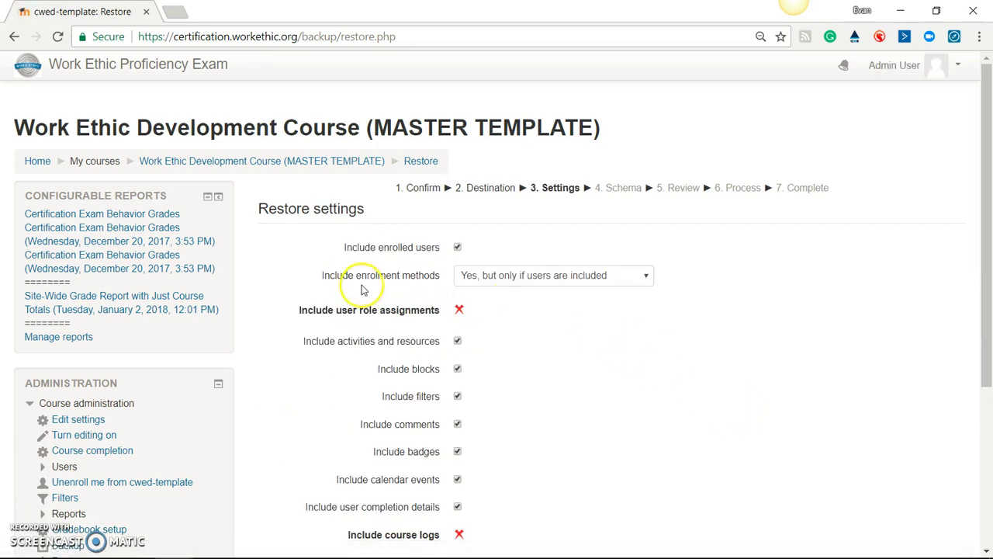
{"action": "scroll", "coordinate": [694, 377], "scroll_direction": "down", "scroll_amount": 3}
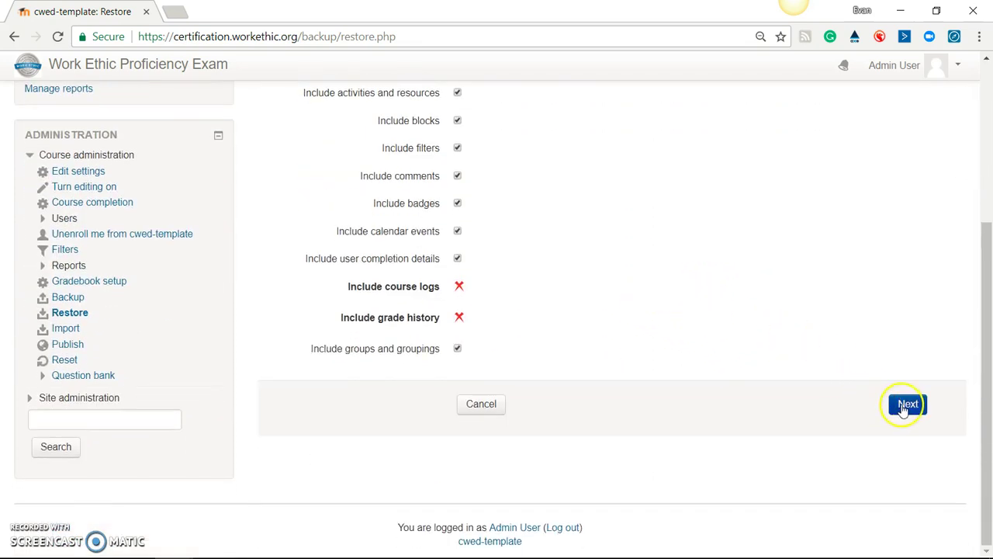
{"action": "left_click", "coordinate": [904, 404]}
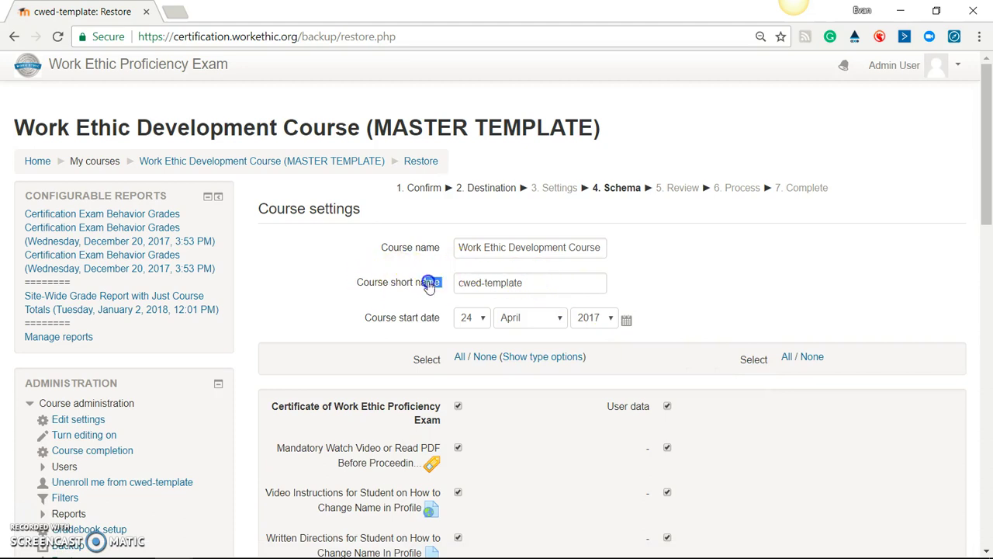
- Set the new course's short name to client 7, matching the course1 column of the upload file
{"action": "left_click", "coordinate": [533, 285]}
{"action": "key", "text": "ctrl+a"}
{"action": "type", "text": "client 7"}
{"action": "left_click", "coordinate": [479, 283]}
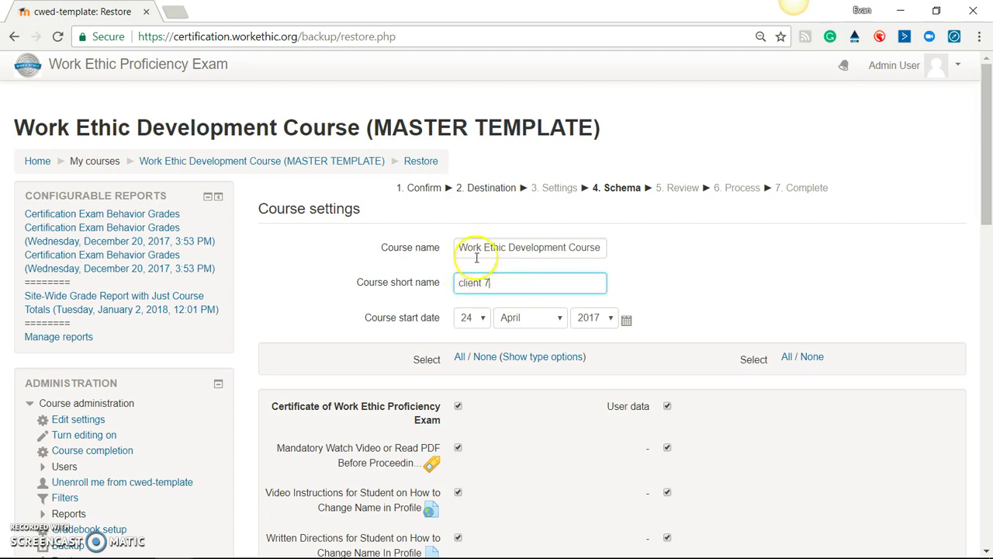
- Prefix the new course's name with "Client 7 - " and compare its short name with the course1 column of the Excel upload file
{"action": "left_click", "coordinate": [423, 250]}
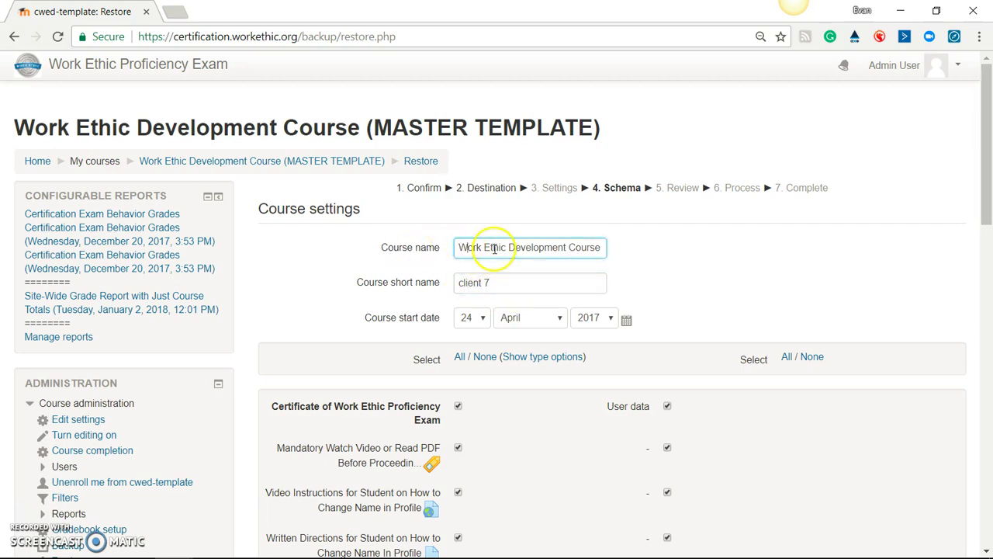
{"action": "type", "text": "Client 7 -"}
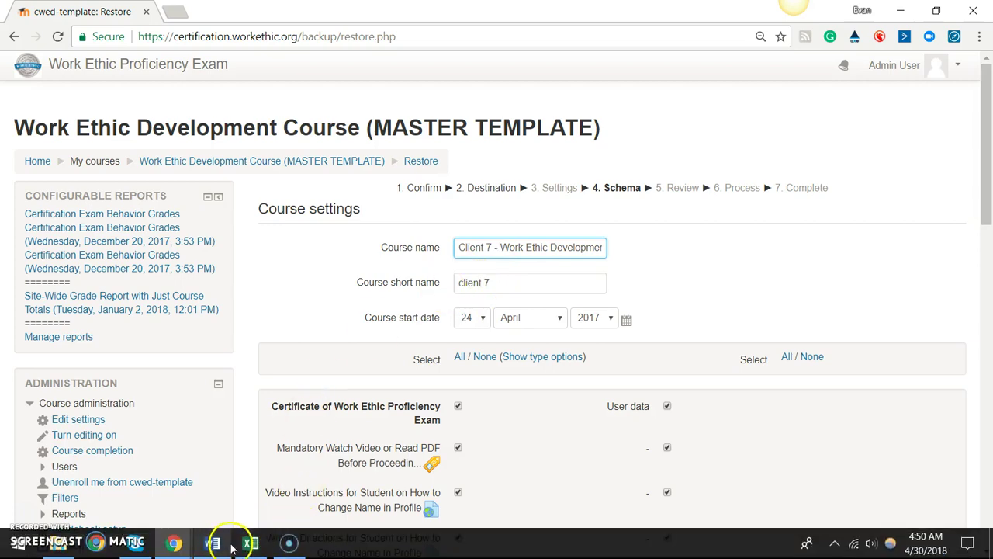
{"action": "left_click", "coordinate": [250, 543]}
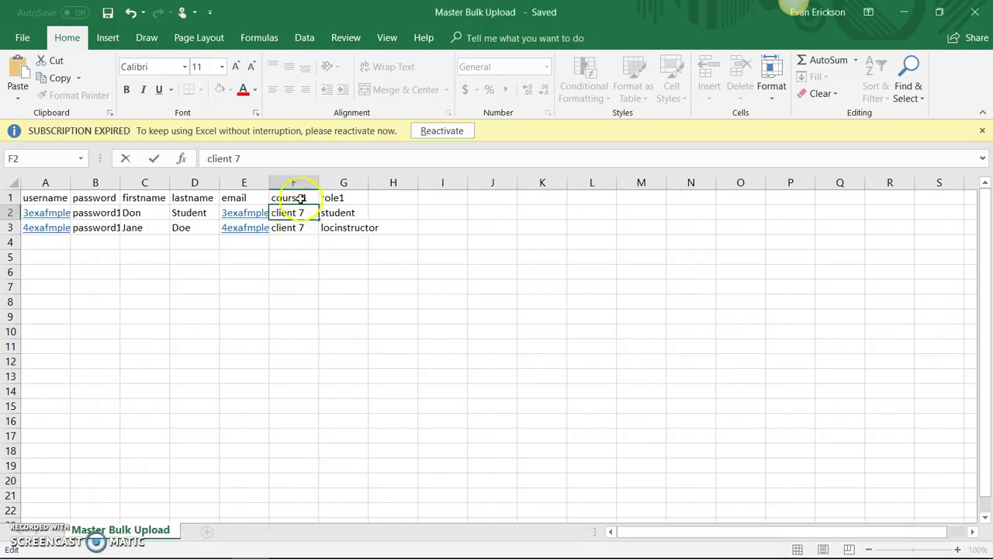
{"action": "mouse_move", "coordinate": [233, 552]}
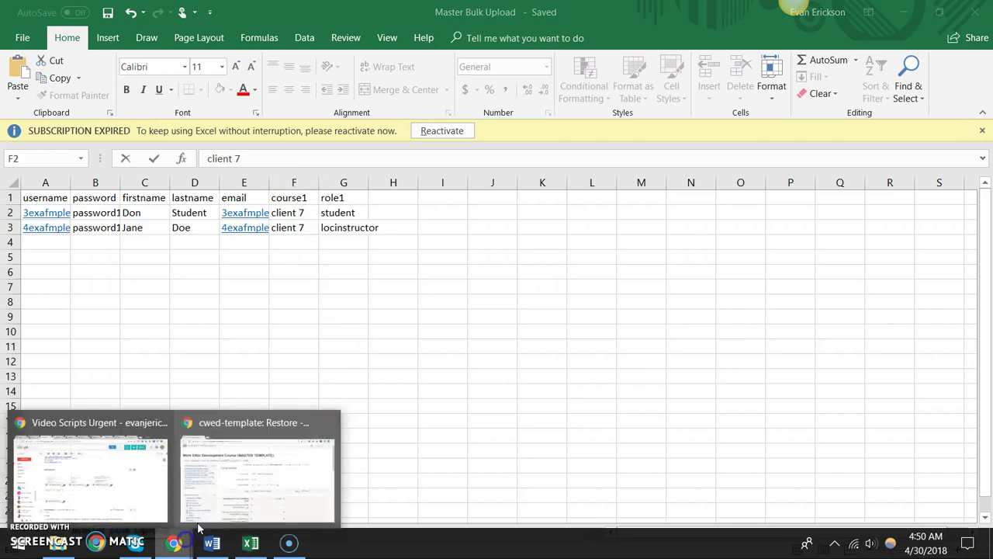
{"action": "left_click", "coordinate": [205, 516]}
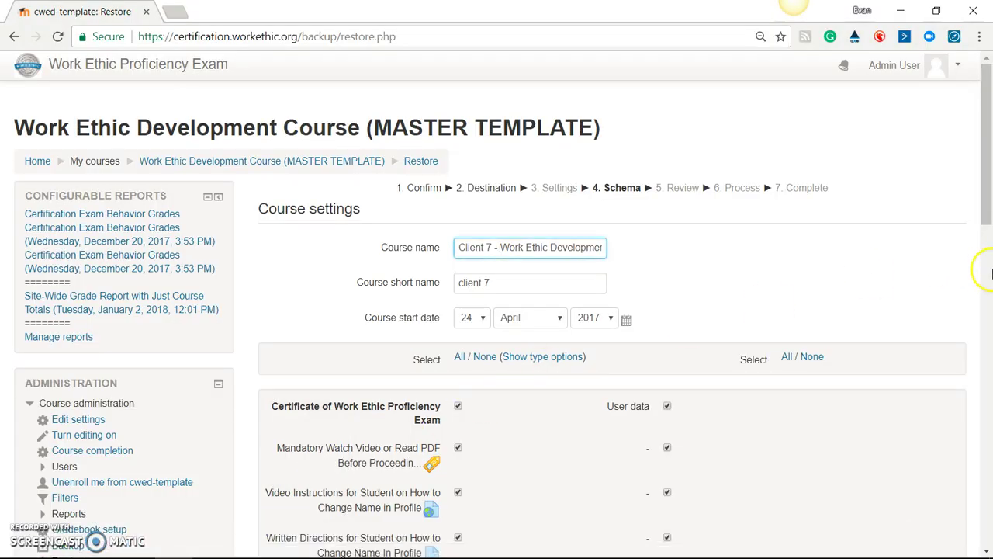
- Accept the included sections and activities, perform the restore, and continue to the restored course
{"action": "scroll", "coordinate": [986, 268], "scroll_direction": "down", "scroll_amount": 13}
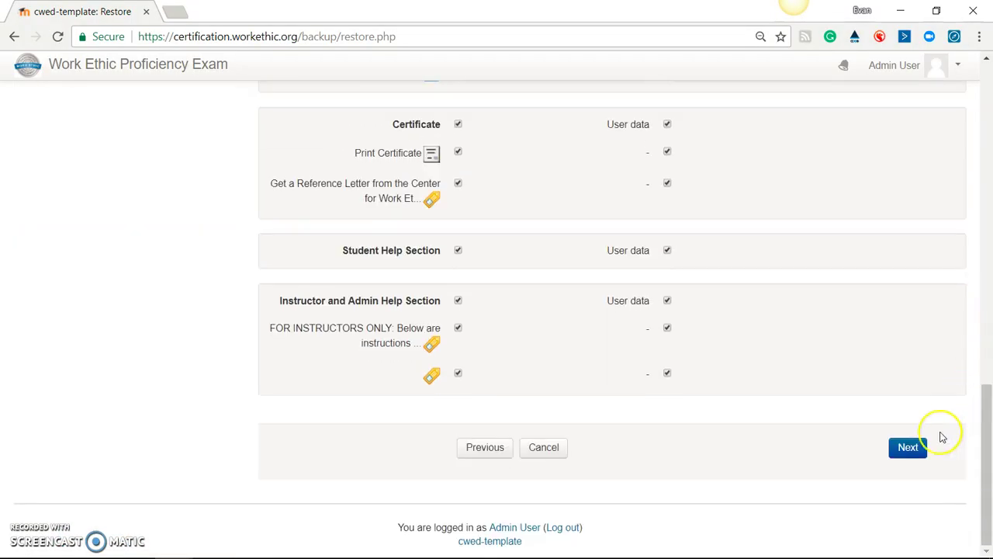
{"action": "left_click", "coordinate": [906, 451]}
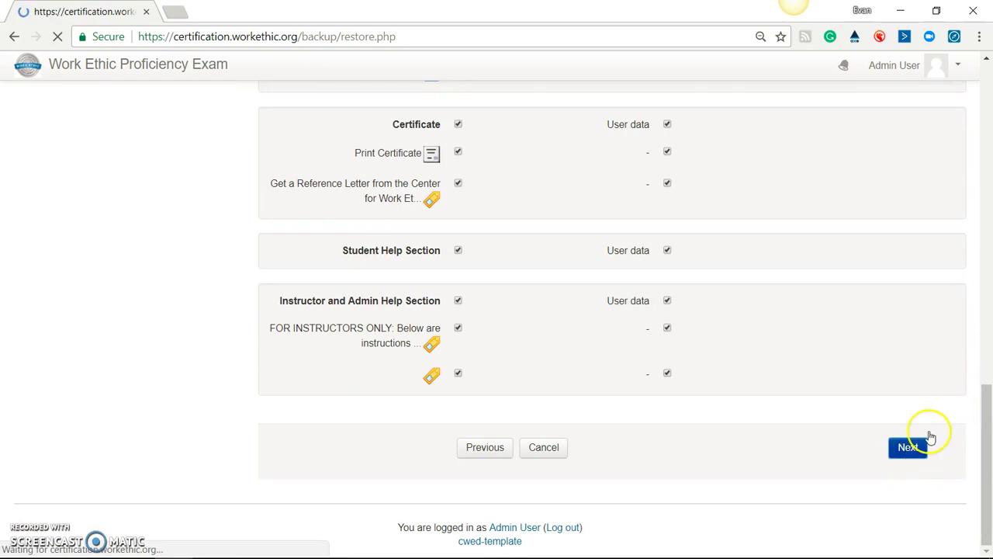
{"action": "scroll", "coordinate": [869, 399], "scroll_direction": "down", "scroll_amount": 8}
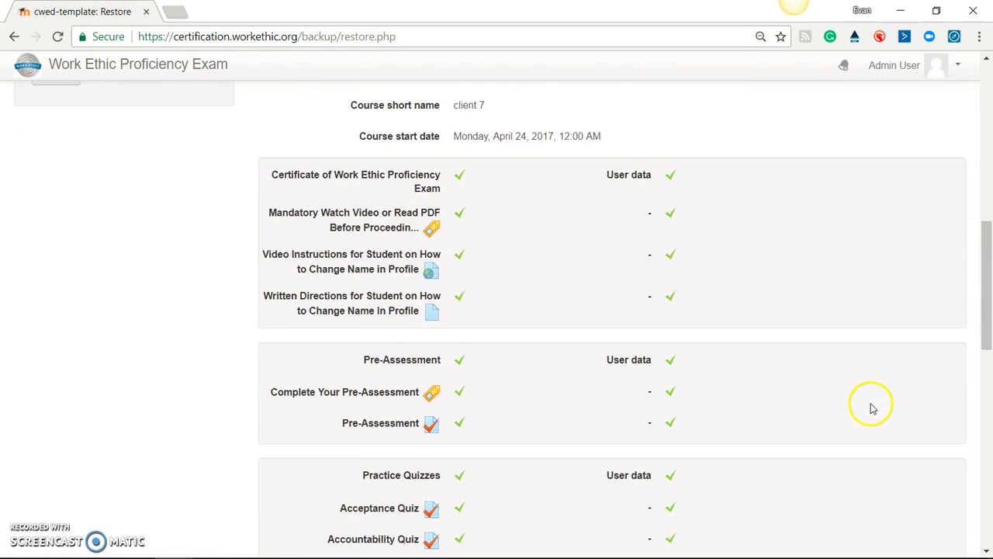
{"action": "scroll", "coordinate": [870, 406], "scroll_direction": "down", "scroll_amount": 10}
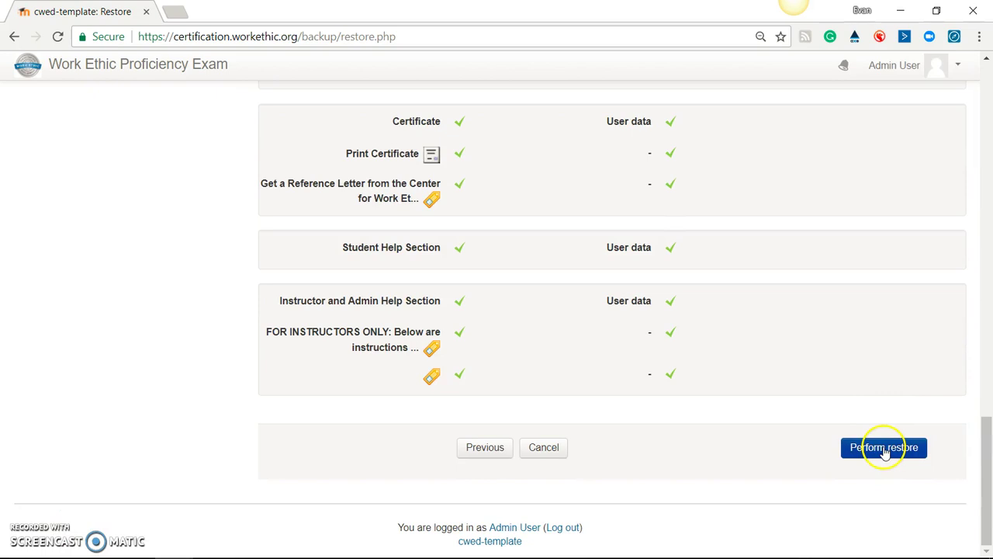
{"action": "left_click", "coordinate": [884, 448]}
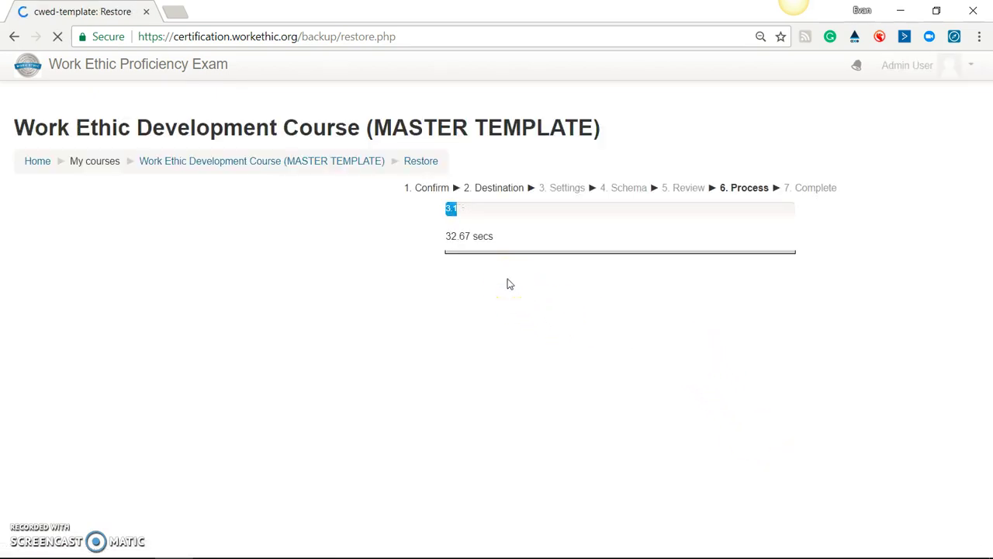
{"action": "left_click", "coordinate": [508, 264]}
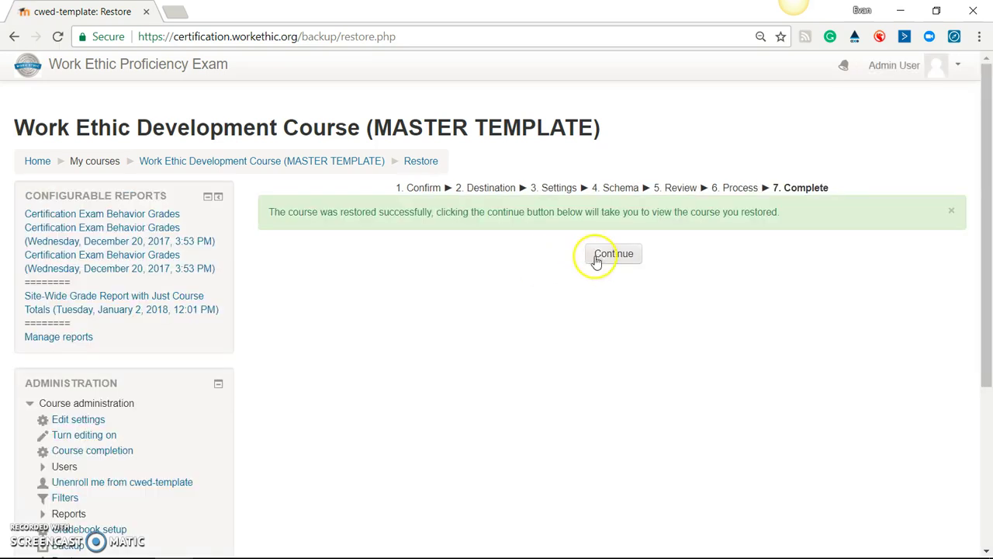
{"action": "left_click", "coordinate": [598, 253]}
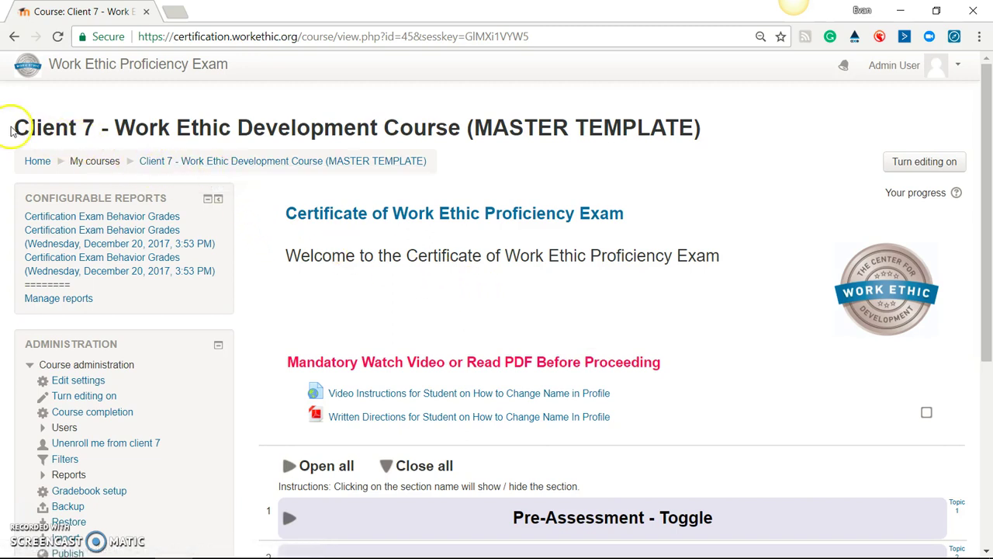
- Switch to the Word instructions and read the group mode reminder and the Bulk Upload and Enroll Users steps
{"action": "mouse_move", "coordinate": [242, 545]}
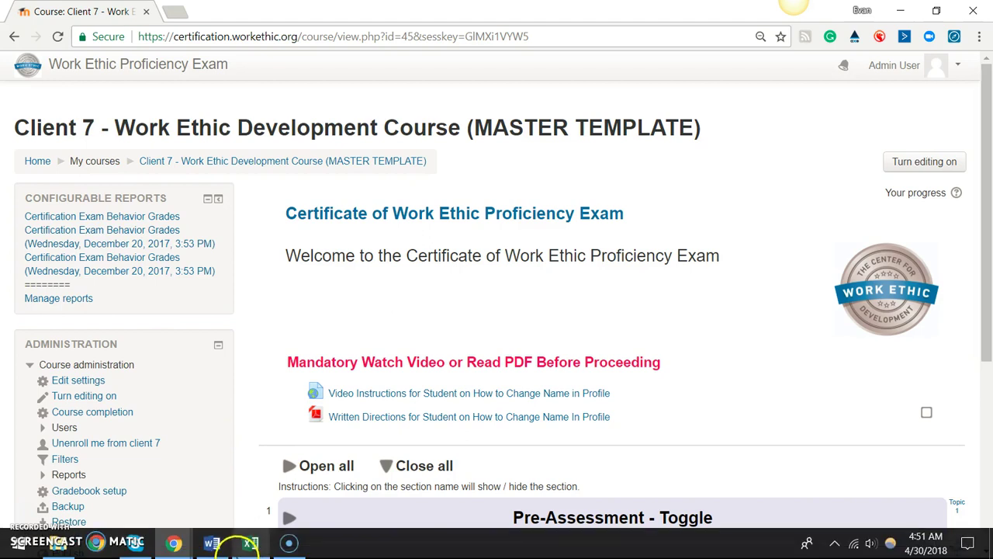
{"action": "left_click", "coordinate": [213, 543]}
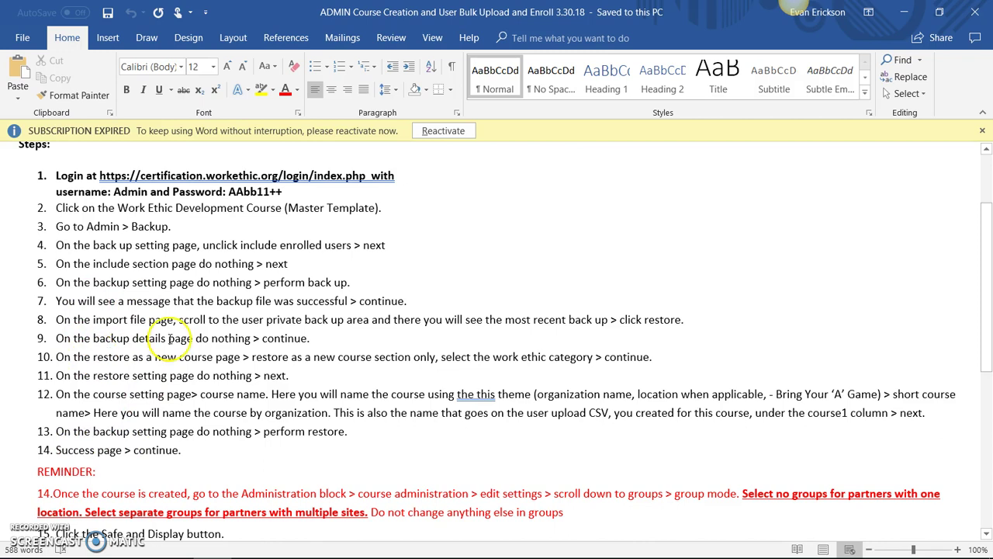
{"action": "scroll", "coordinate": [169, 338], "scroll_direction": "down", "scroll_amount": 5}
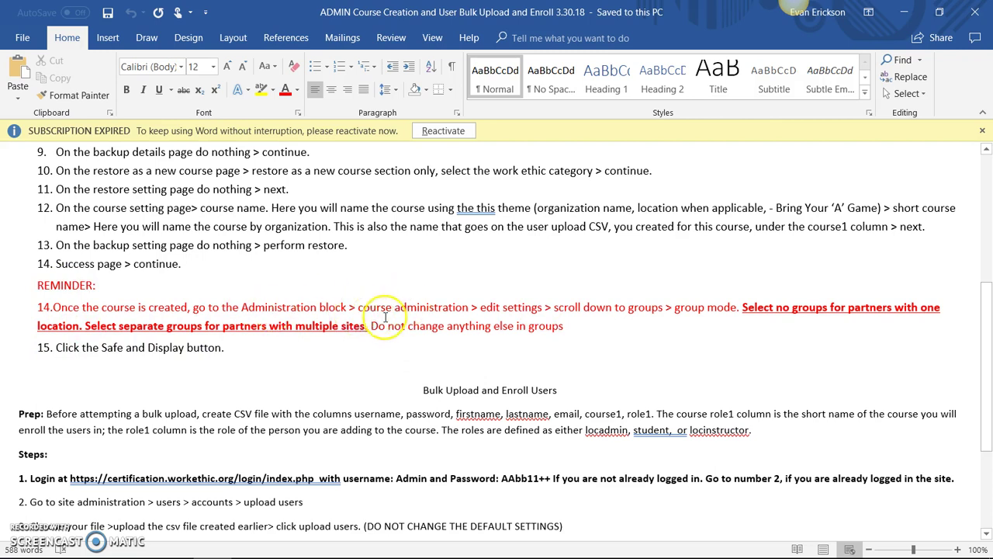
{"action": "scroll", "coordinate": [323, 325], "scroll_direction": "down", "scroll_amount": 2}
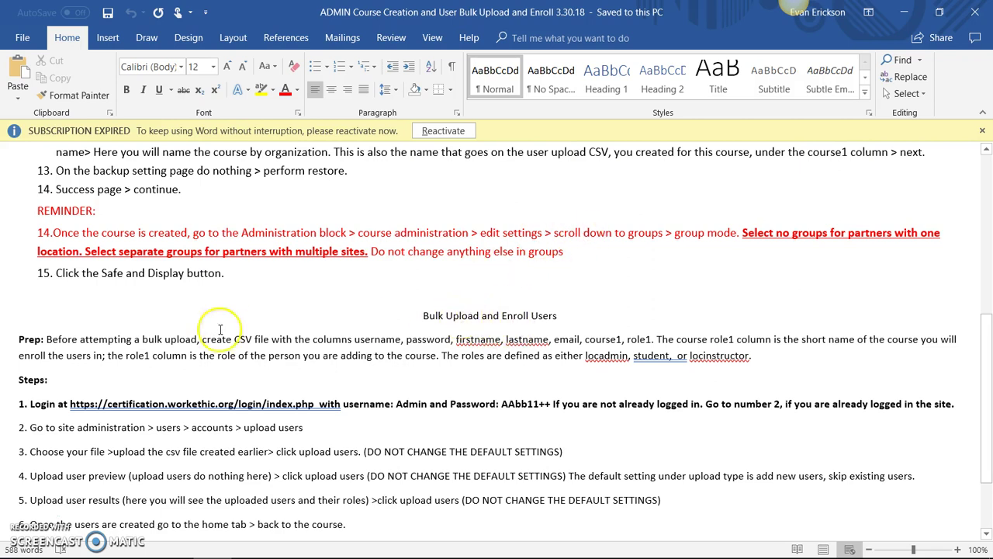
{"action": "scroll", "coordinate": [176, 333], "scroll_direction": "down", "scroll_amount": 1}
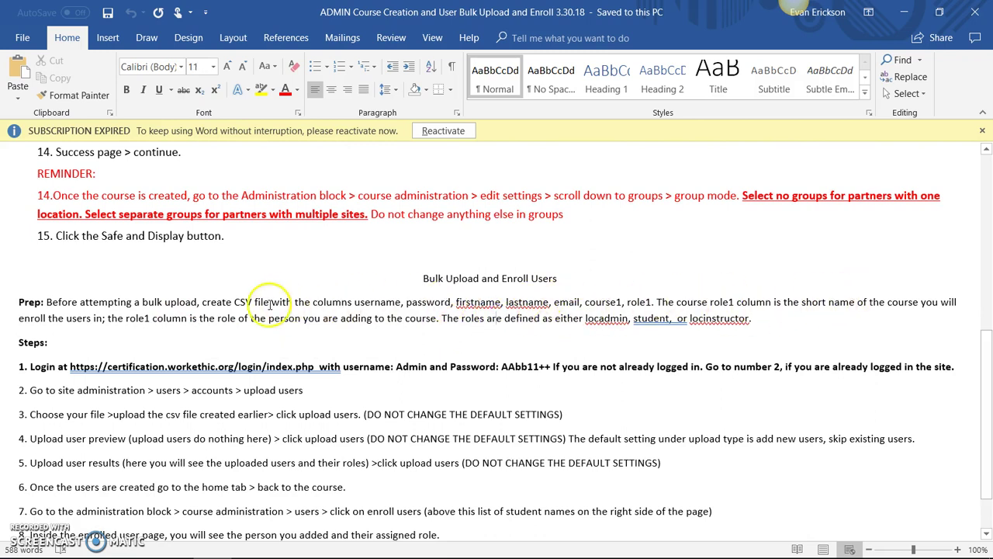
{"action": "scroll", "coordinate": [256, 303], "scroll_direction": "down", "scroll_amount": 2}
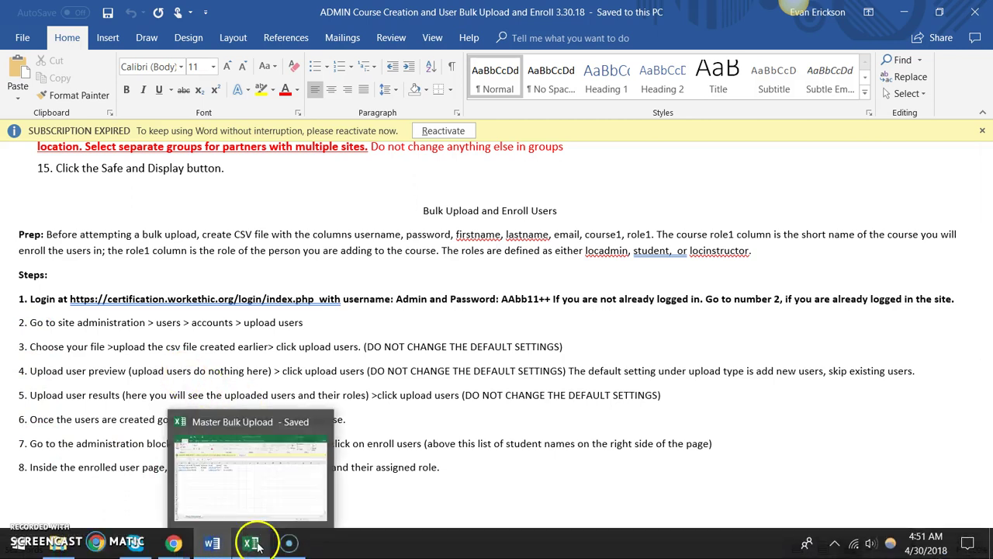
- Switch to Excel, save the Master Bulk Upload file, and return to the Client 7 course in Chrome
{"action": "left_click", "coordinate": [255, 544]}
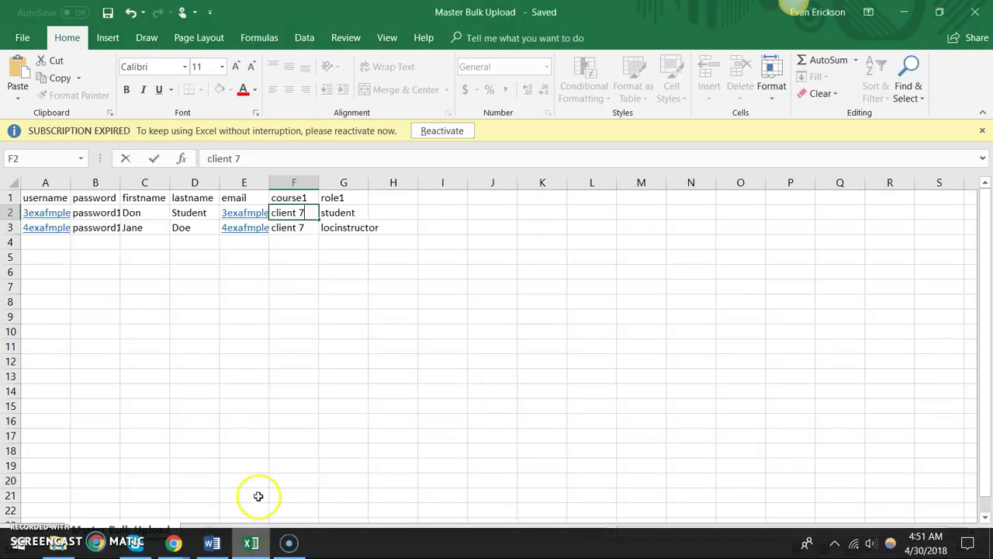
{"action": "left_click", "coordinate": [108, 14]}
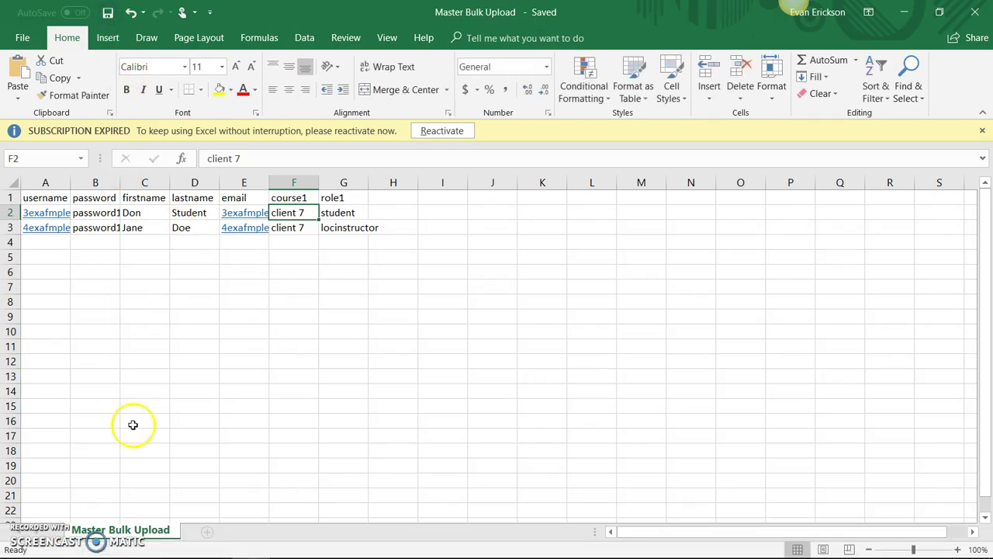
{"action": "mouse_move", "coordinate": [172, 543]}
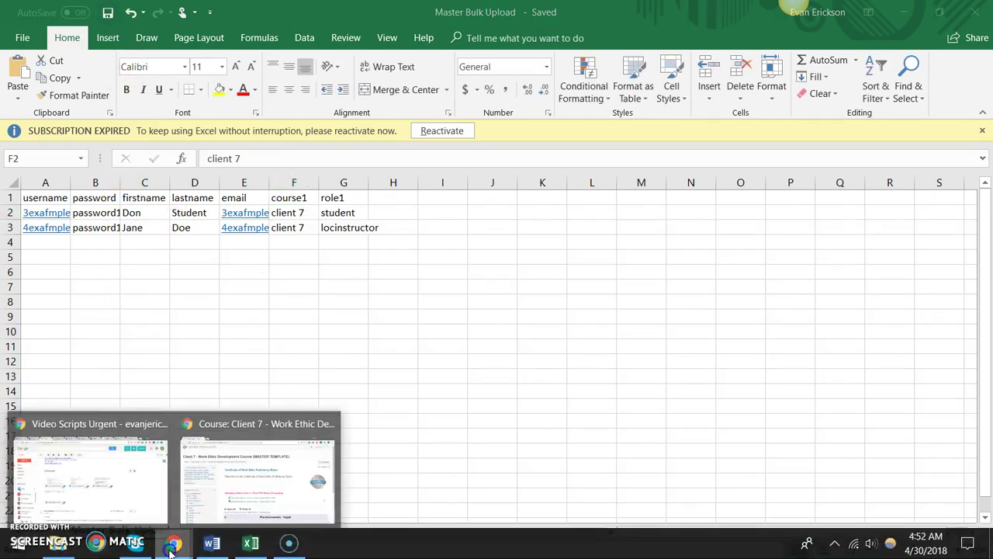
{"action": "left_click", "coordinate": [213, 506]}
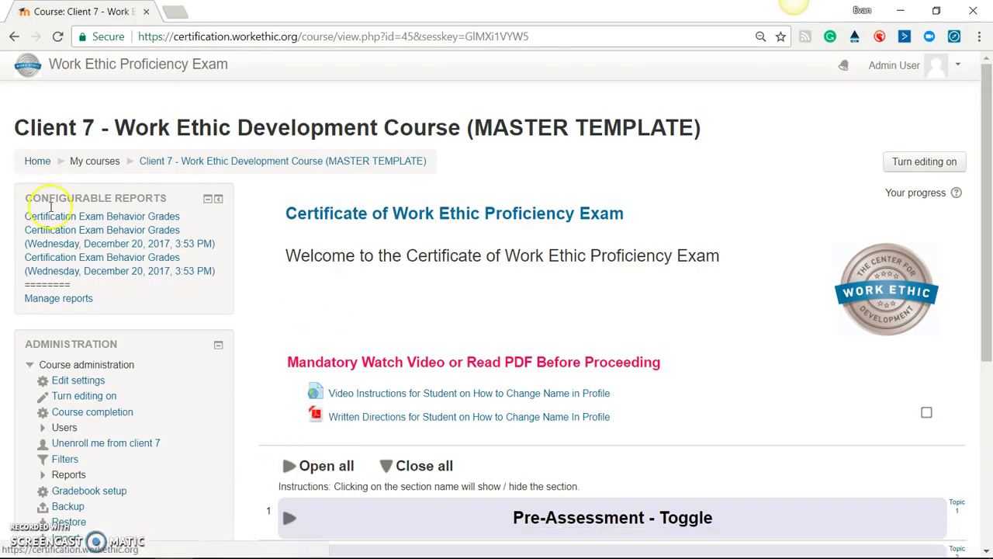
- Open the Upload users page from the user accounts section of Site administration
{"action": "left_click", "coordinate": [29, 365]}
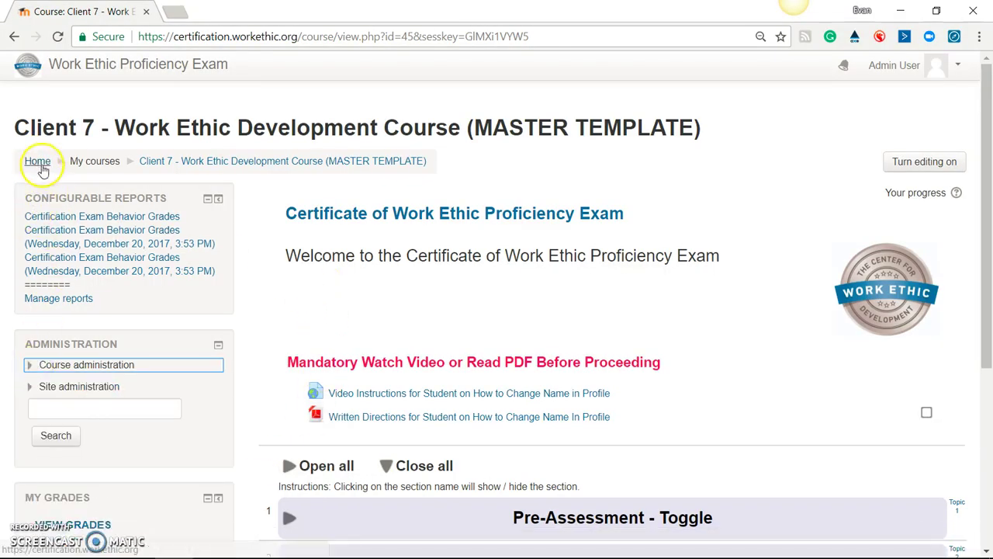
{"action": "scroll", "coordinate": [112, 318], "scroll_direction": "down", "scroll_amount": 2}
{"action": "left_click", "coordinate": [30, 231]}
{"action": "left_click", "coordinate": [43, 296]}
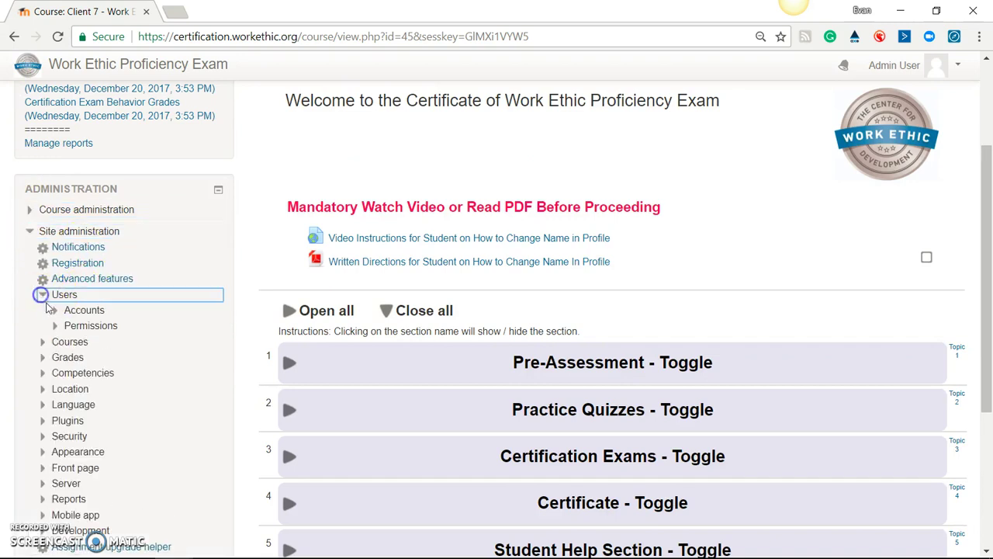
{"action": "left_click", "coordinate": [54, 311]}
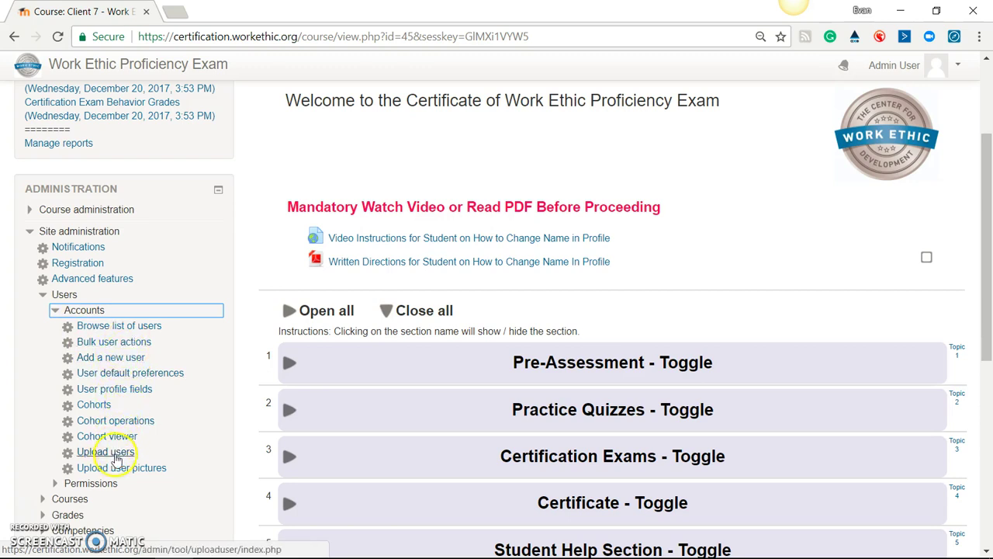
{"action": "left_click", "coordinate": [114, 453]}
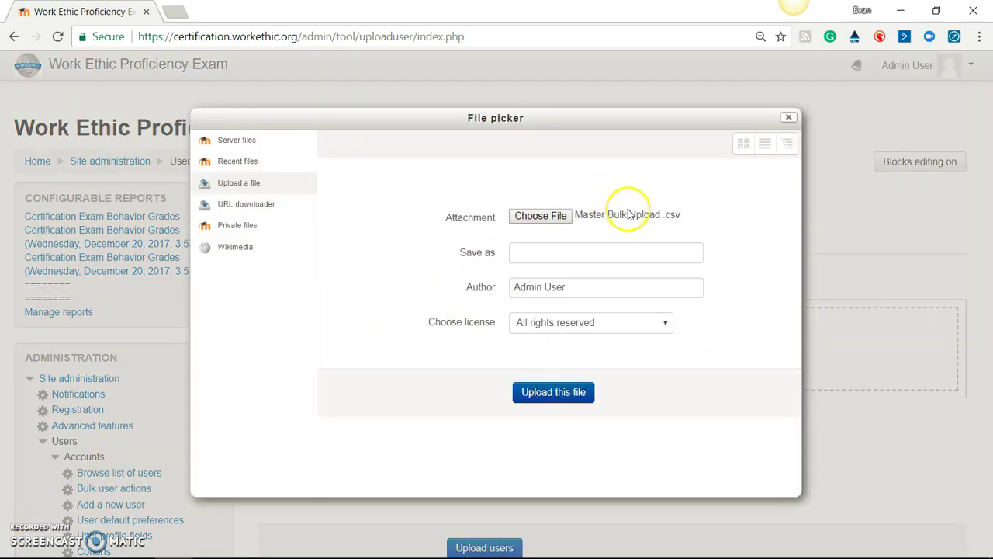
- Upload Master Bulk Upload .csv with the default delimiter, encoding and preview rows, and continue to the users preview
{"action": "left_click", "coordinate": [546, 396]}
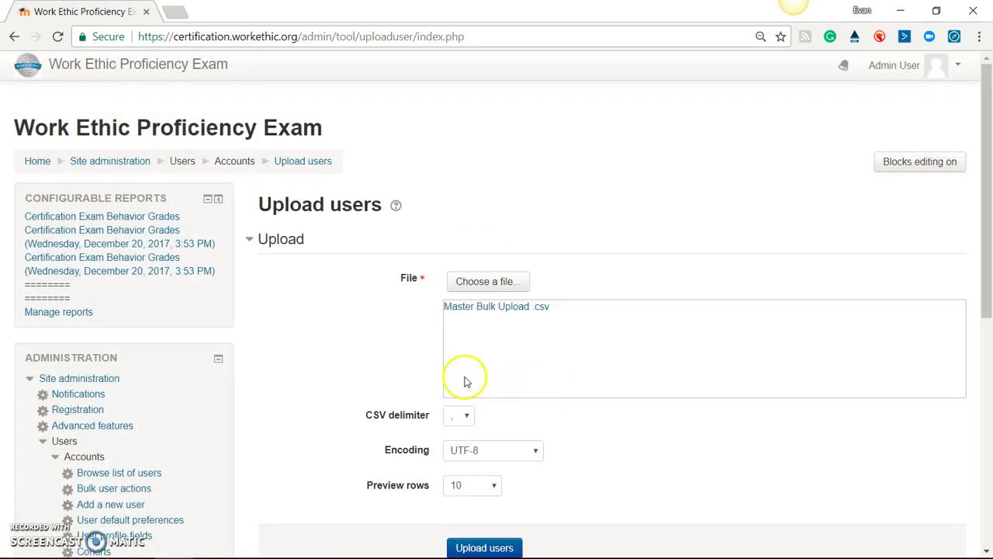
{"action": "scroll", "coordinate": [466, 381], "scroll_direction": "down", "scroll_amount": 2}
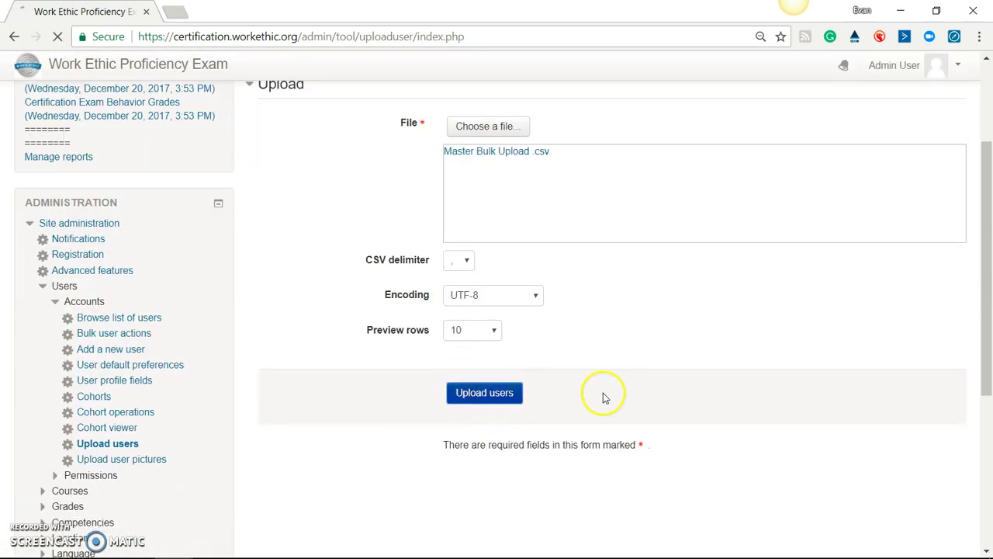
{"action": "left_click", "coordinate": [500, 398]}
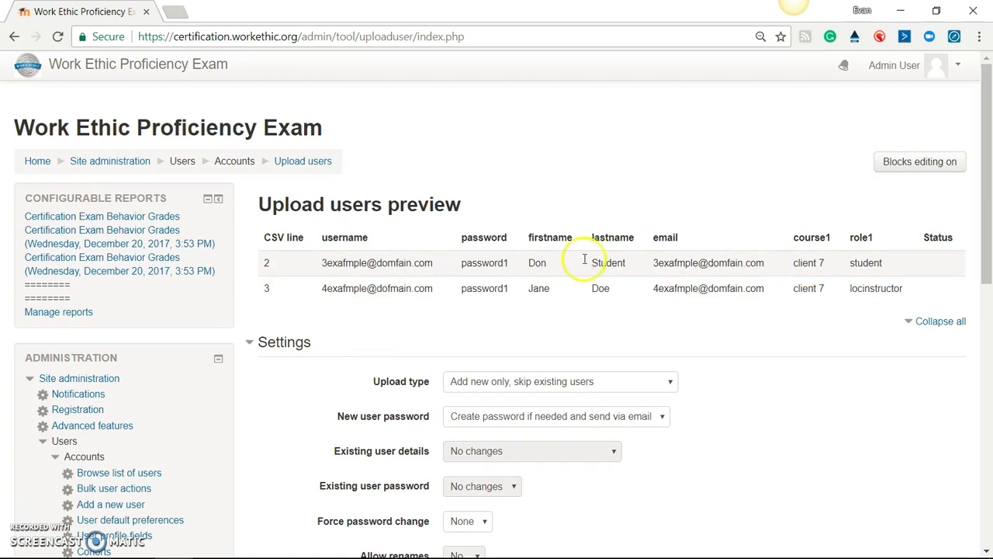
- Review the uploaded users preview and its default settings, and check the matching bulk upload steps in the Word instructions
{"action": "scroll", "coordinate": [592, 268], "scroll_direction": "down", "scroll_amount": 1}
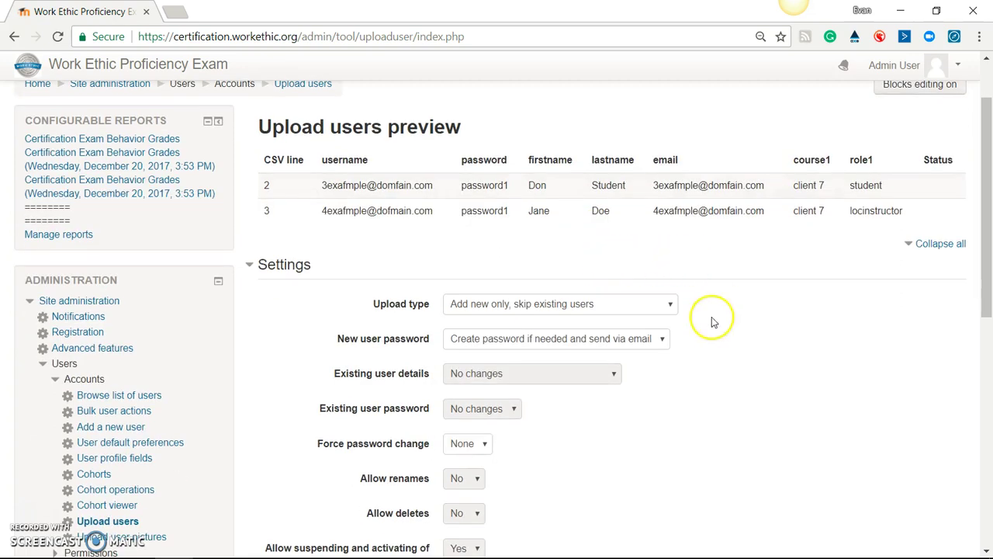
{"action": "scroll", "coordinate": [680, 350], "scroll_direction": "down", "scroll_amount": 1}
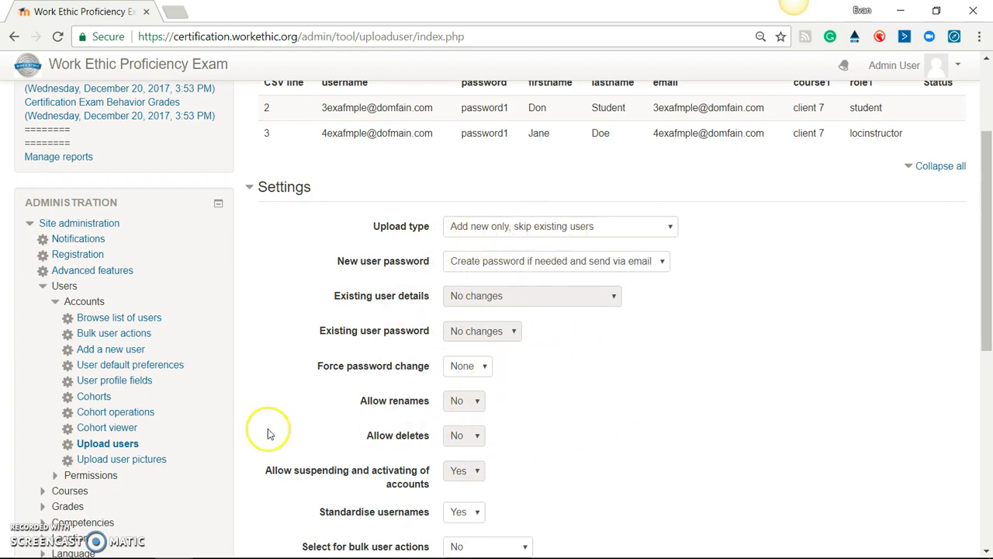
{"action": "mouse_move", "coordinate": [243, 542]}
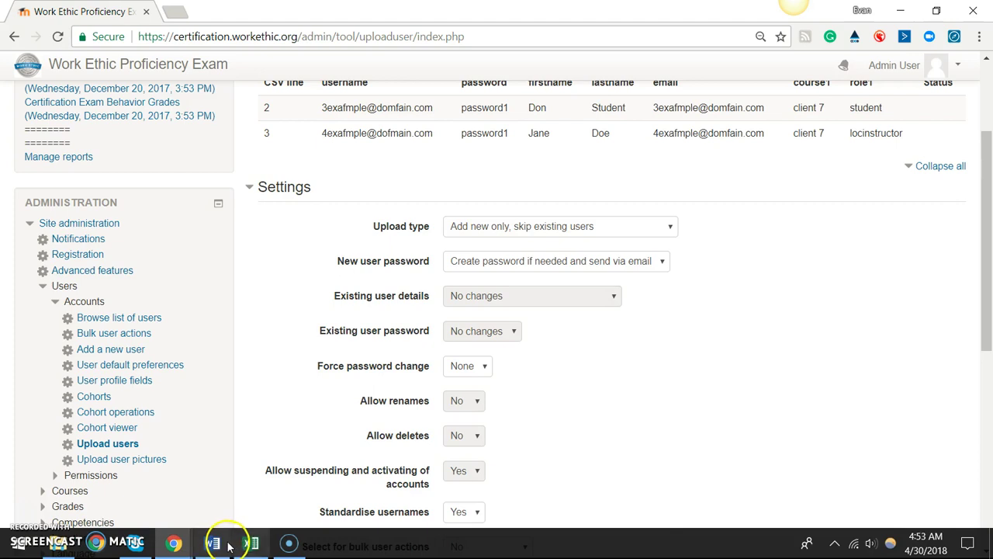
{"action": "left_click", "coordinate": [211, 541]}
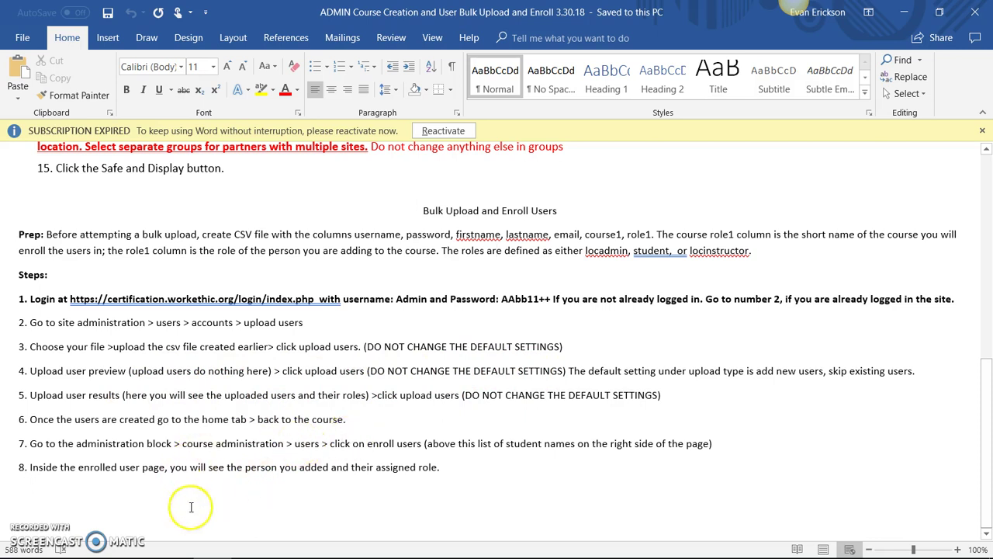
- Return to the users preview in Chrome and upload the users with all default settings and default values kept
{"action": "mouse_move", "coordinate": [203, 543]}
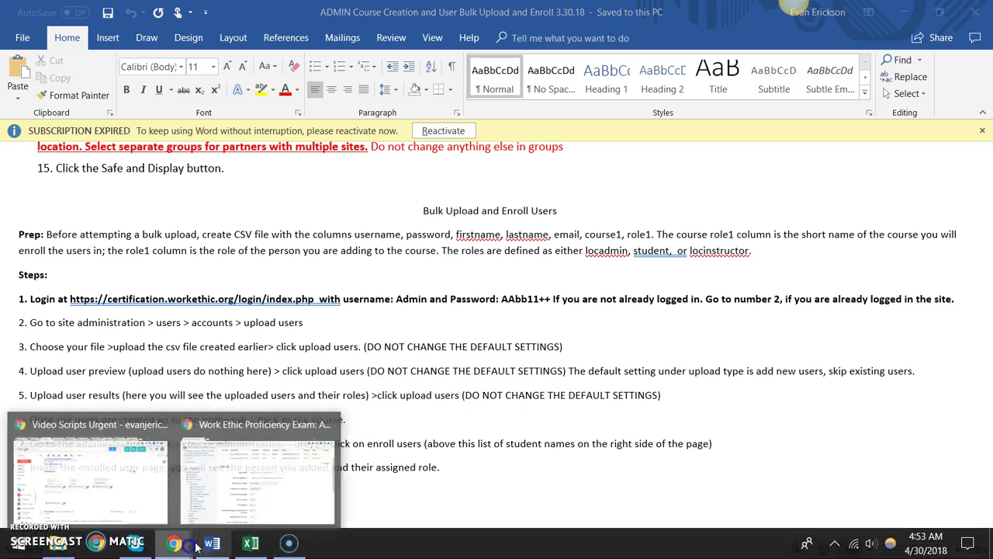
{"action": "left_click", "coordinate": [240, 492]}
{"action": "scroll", "coordinate": [578, 388], "scroll_direction": "down", "scroll_amount": 3}
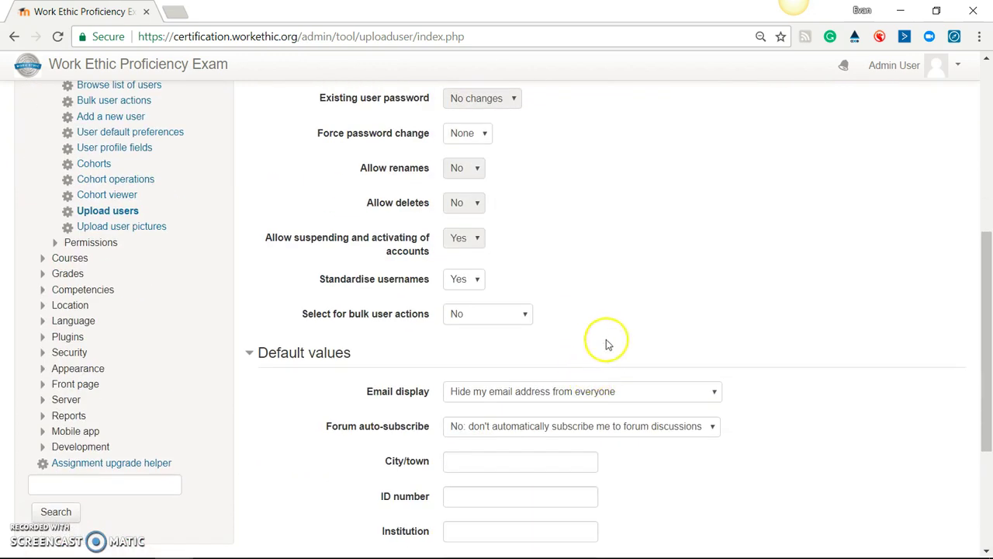
{"action": "scroll", "coordinate": [609, 344], "scroll_direction": "down", "scroll_amount": 3}
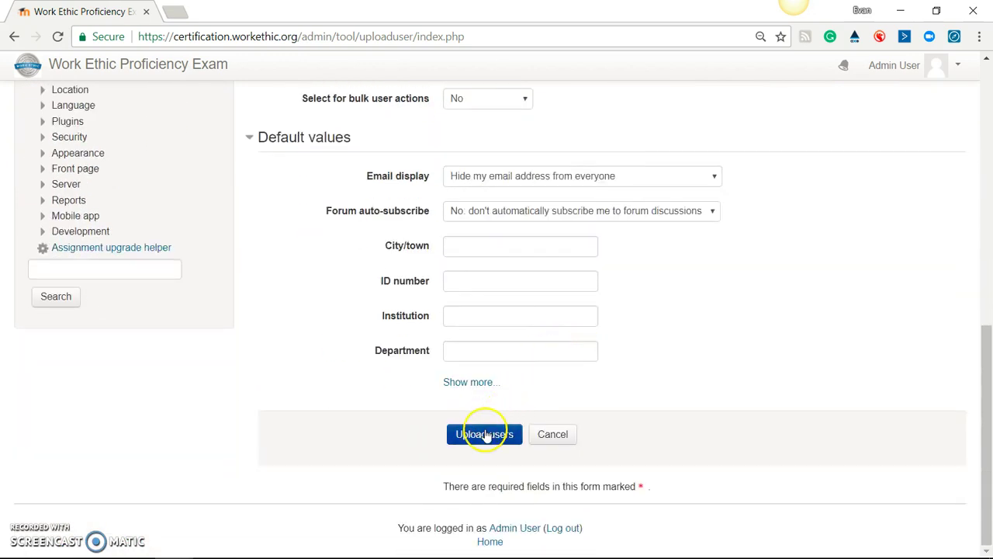
{"action": "left_click", "coordinate": [485, 435]}
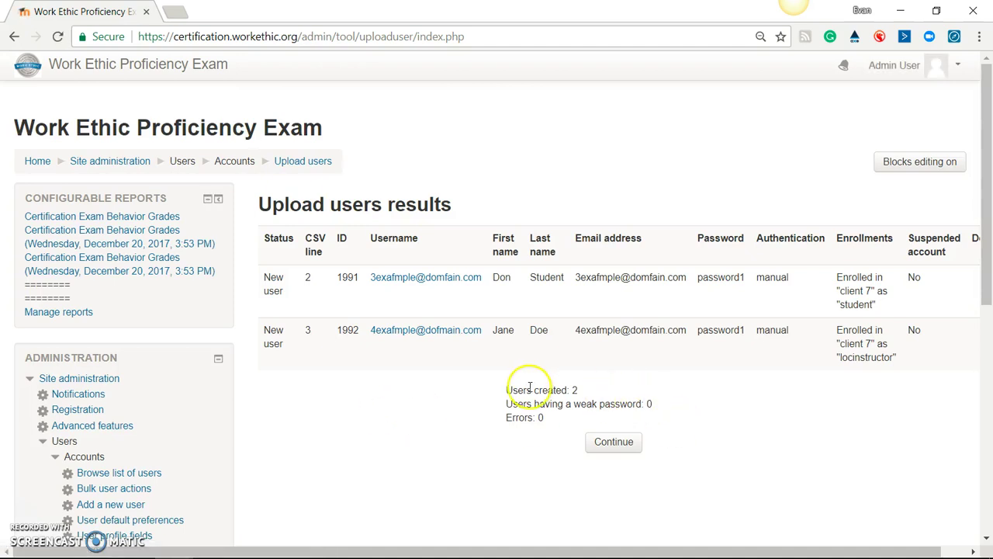
- Check the number of users created and their course enrolments in the upload results, and continue past the results
{"action": "left_click_drag", "start_coordinate": [506, 390], "coordinate": [588, 390]}
{"action": "left_click", "coordinate": [678, 404]}
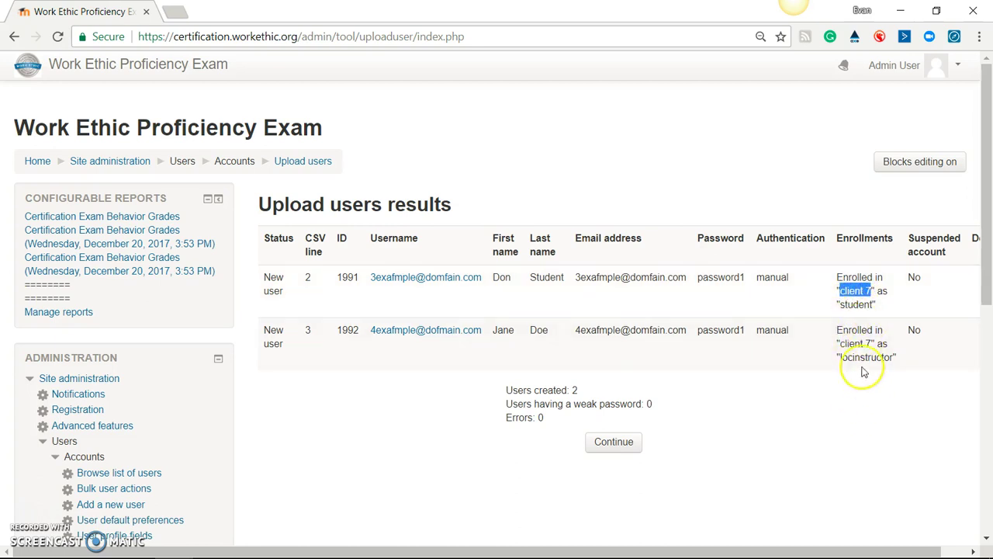
{"action": "left_click", "coordinate": [614, 441]}
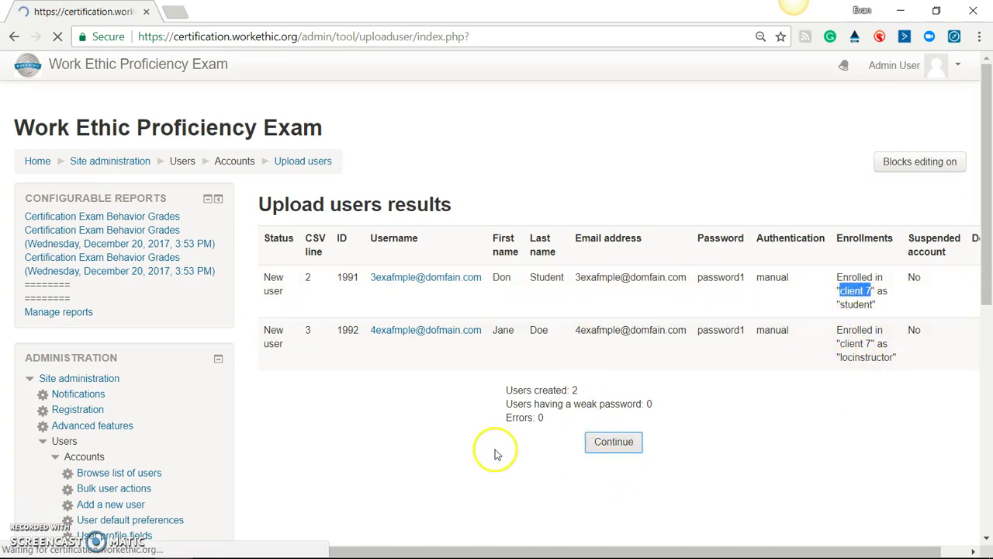
- Go to the site home, open the Client 7 course, and open its Enrolled users page from the course administration
{"action": "left_click", "coordinate": [39, 163]}
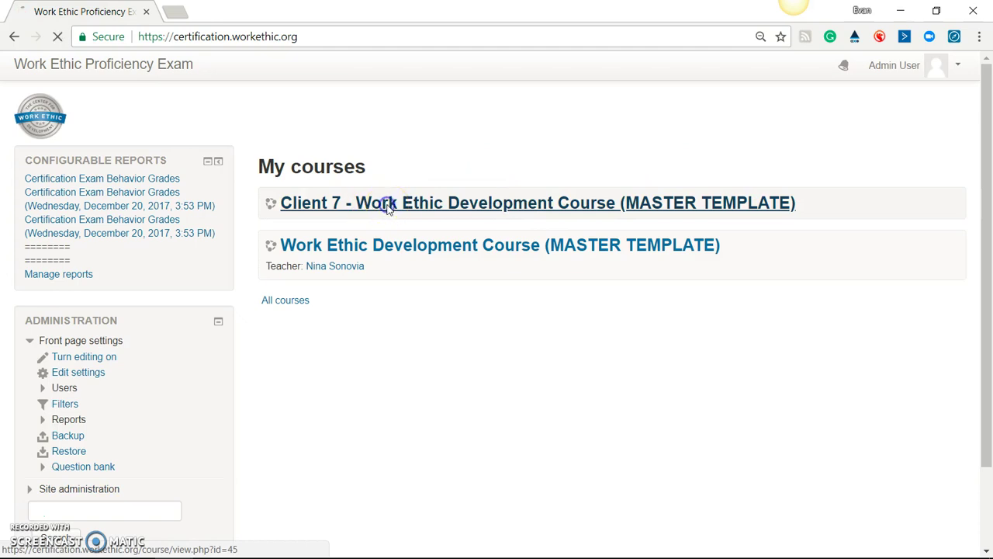
{"action": "scroll", "coordinate": [303, 268], "scroll_direction": "down", "scroll_amount": 1}
{"action": "scroll", "coordinate": [303, 267], "scroll_direction": "down", "scroll_amount": 1}
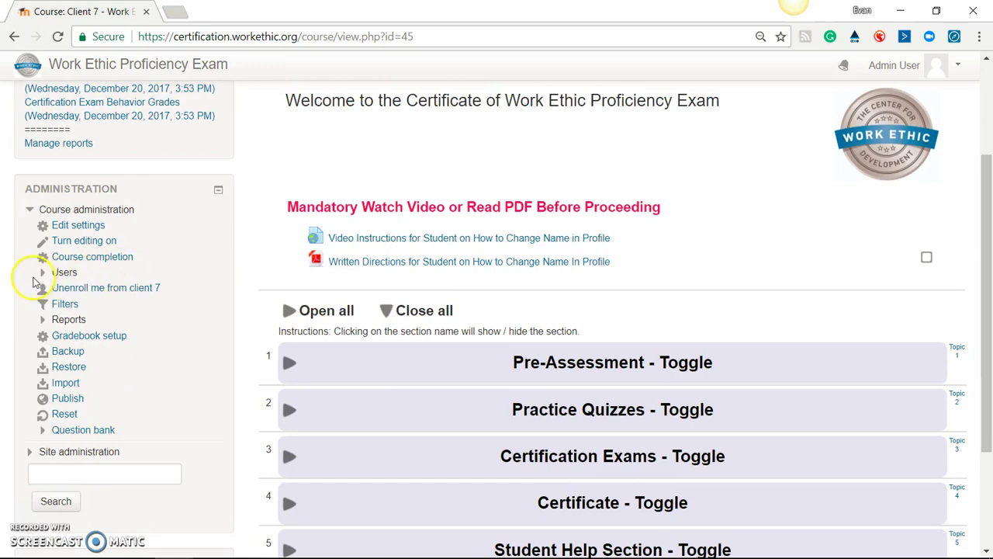
{"action": "left_click", "coordinate": [41, 273]}
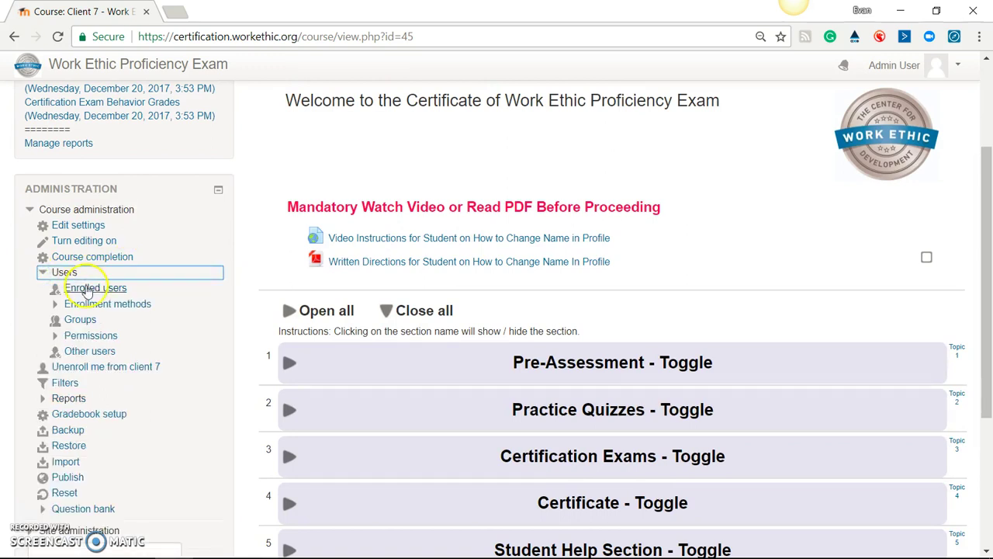
{"action": "left_click", "coordinate": [87, 290]}
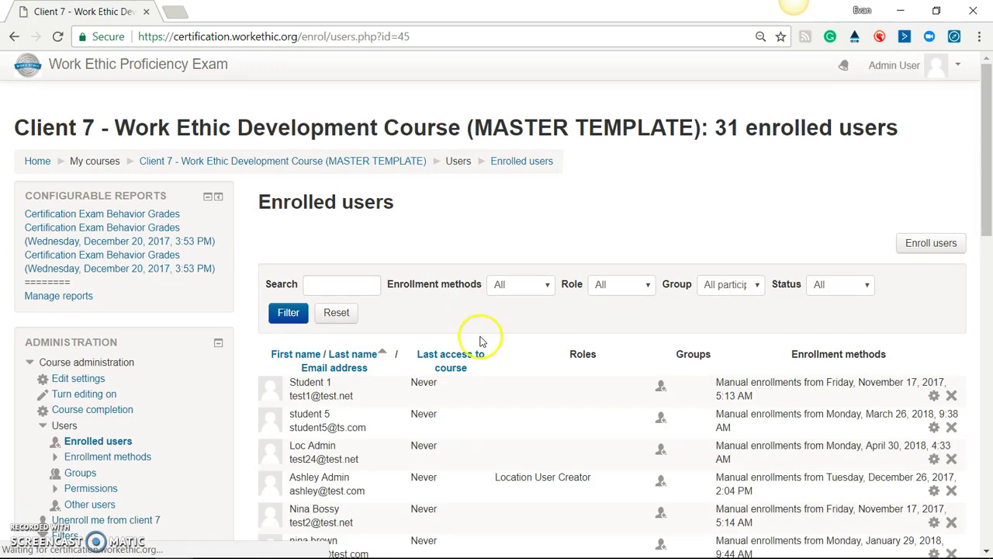
- Look through the Client 7 enrolled users for the uploaded users and their assigned roles, and switch to the Word instructions
{"action": "scroll", "coordinate": [579, 297], "scroll_direction": "down", "scroll_amount": 3}
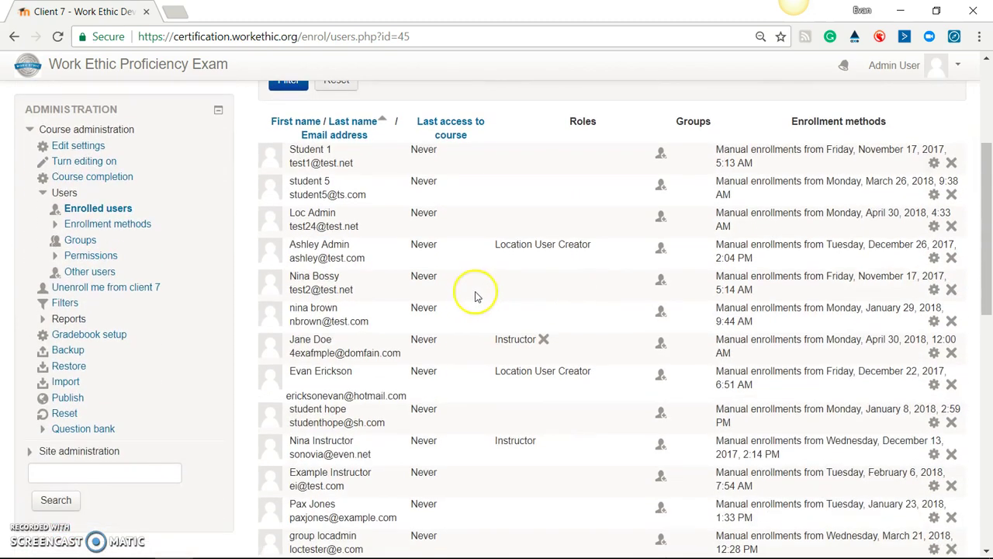
{"action": "scroll", "coordinate": [470, 299], "scroll_direction": "down", "scroll_amount": 3}
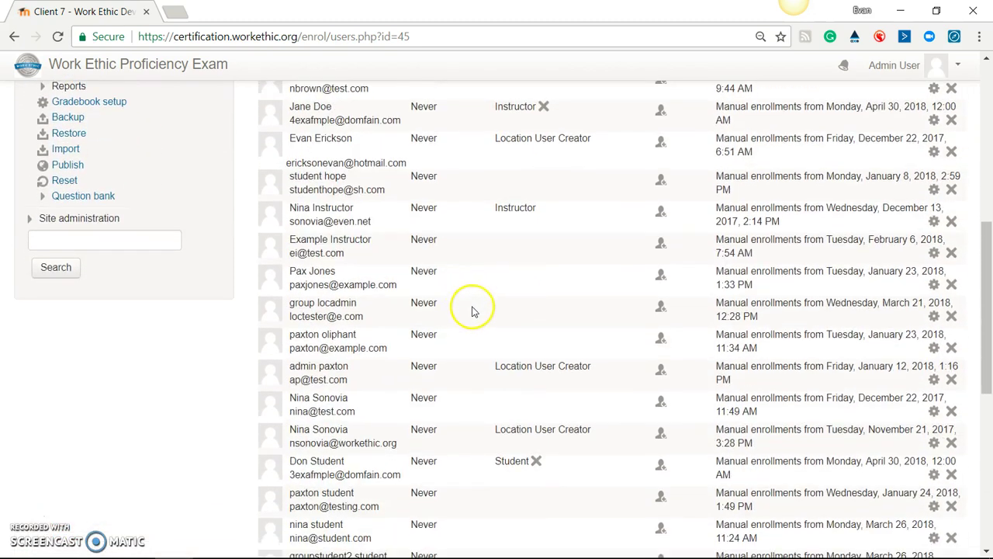
{"action": "scroll", "coordinate": [473, 313], "scroll_direction": "up", "scroll_amount": 6}
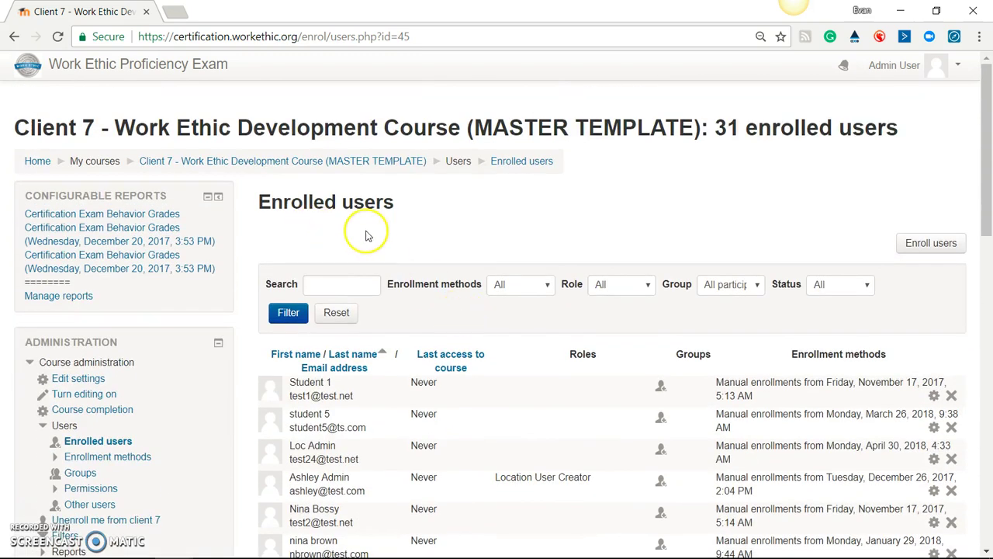
{"action": "scroll", "coordinate": [189, 271], "scroll_direction": "down", "scroll_amount": 2}
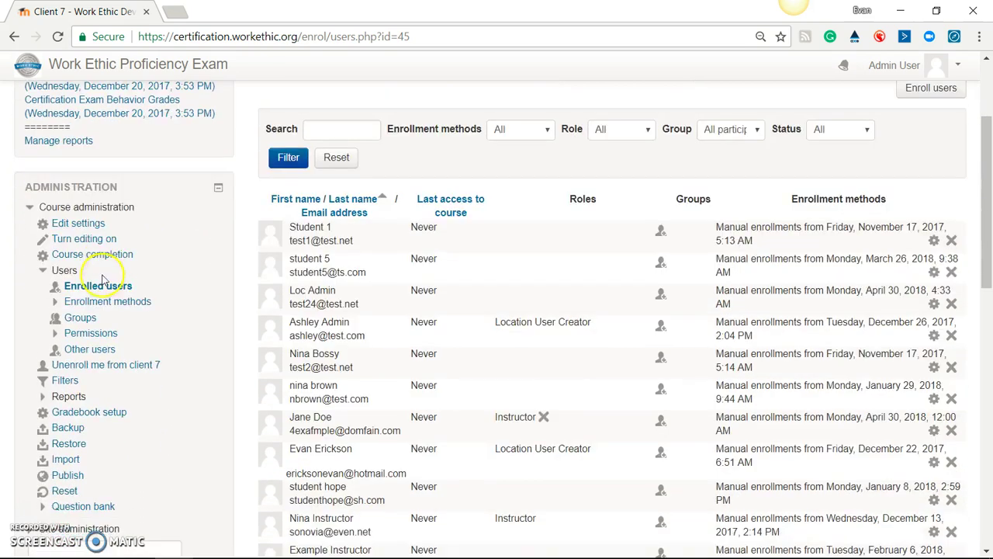
{"action": "scroll", "coordinate": [100, 248], "scroll_direction": "up", "scroll_amount": 2}
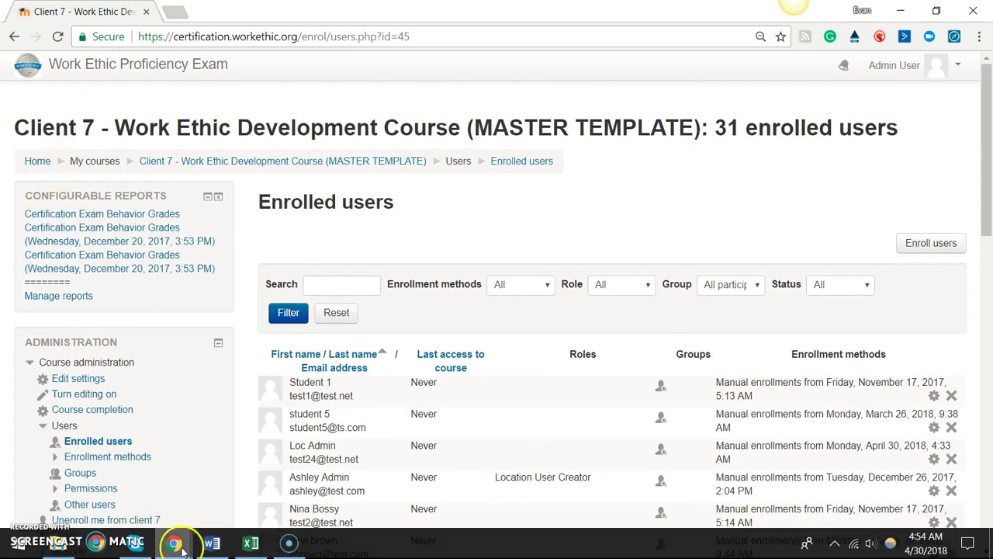
{"action": "left_click", "coordinate": [212, 542]}
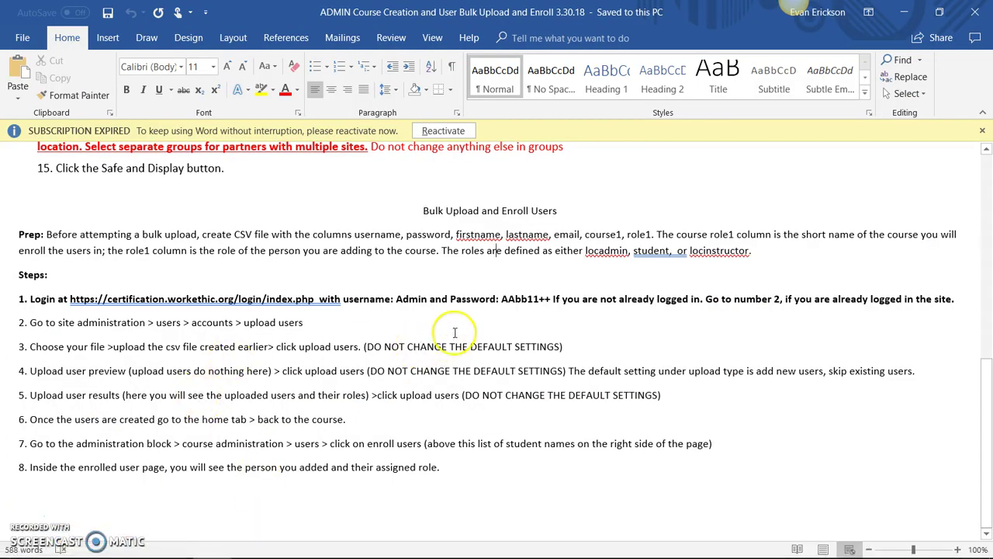